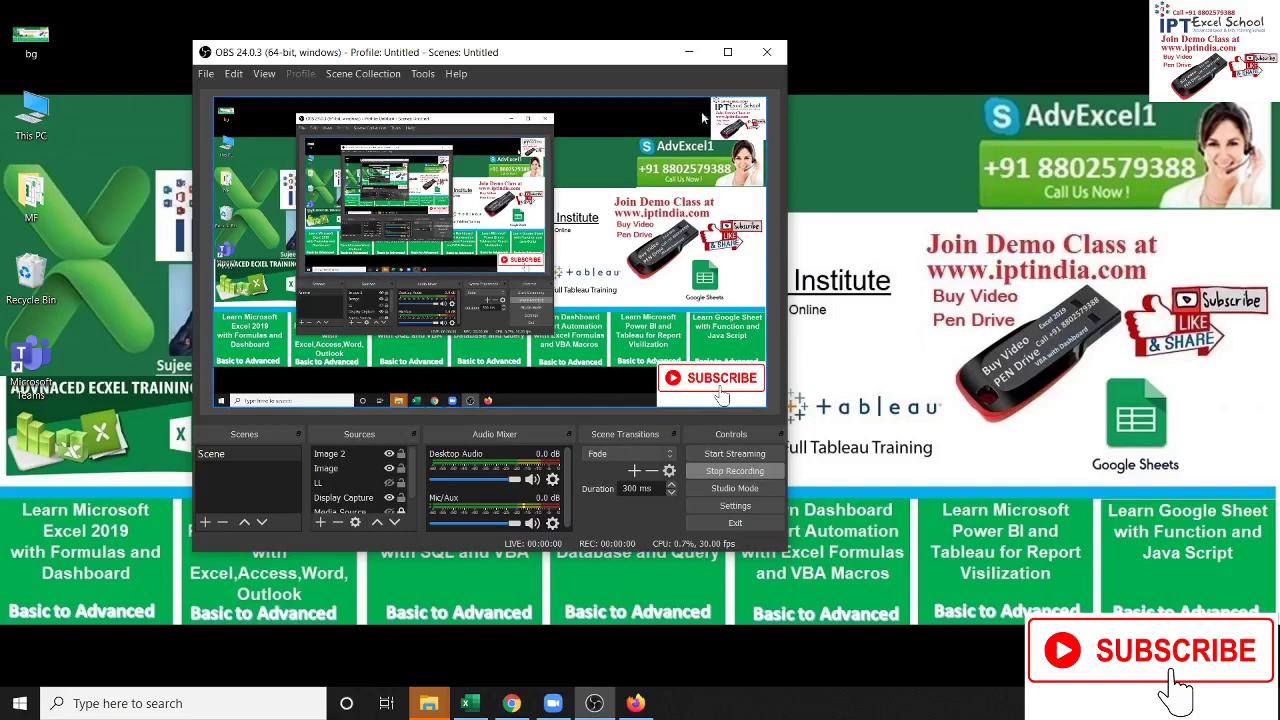
Minimise the OBS Studio window so the Windows desktop shows
left_click(684, 53)
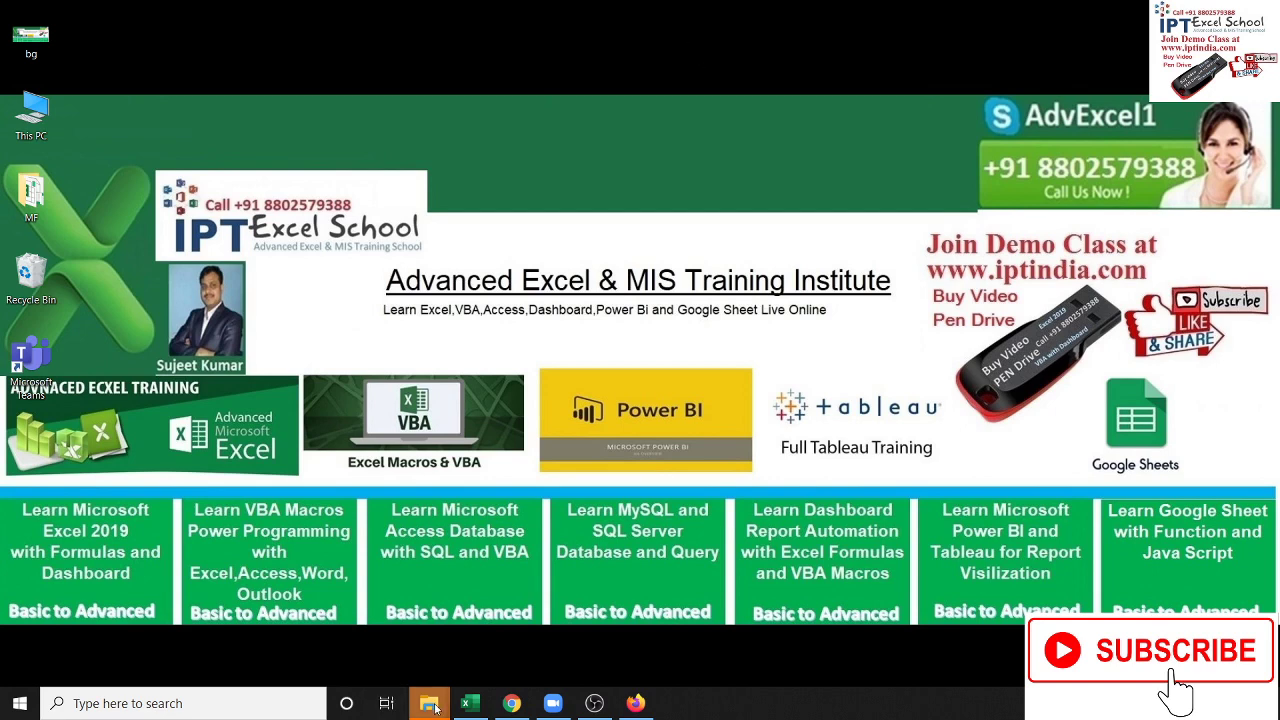
In Excel, insert a PivotTable from Table1 on Sheet1 into a new worksheet
left_click(474, 708)
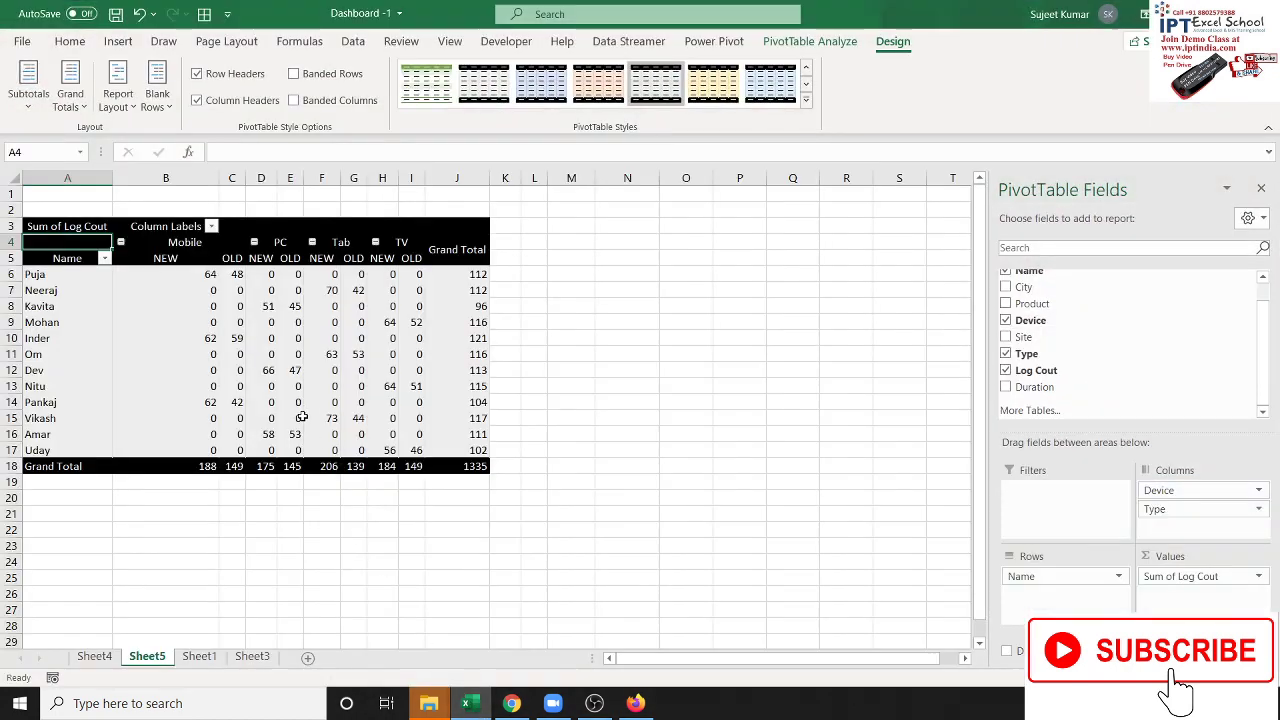
left_click(321, 434)
left_click(197, 657)
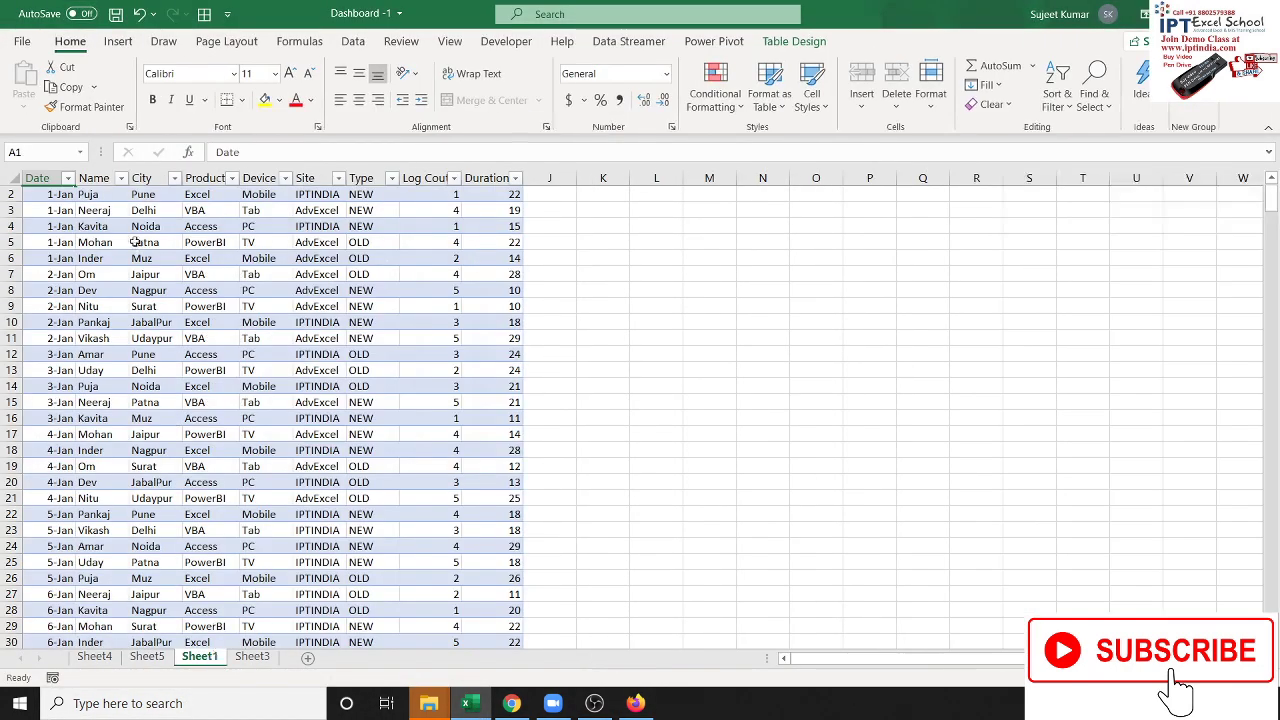
left_click(147, 657)
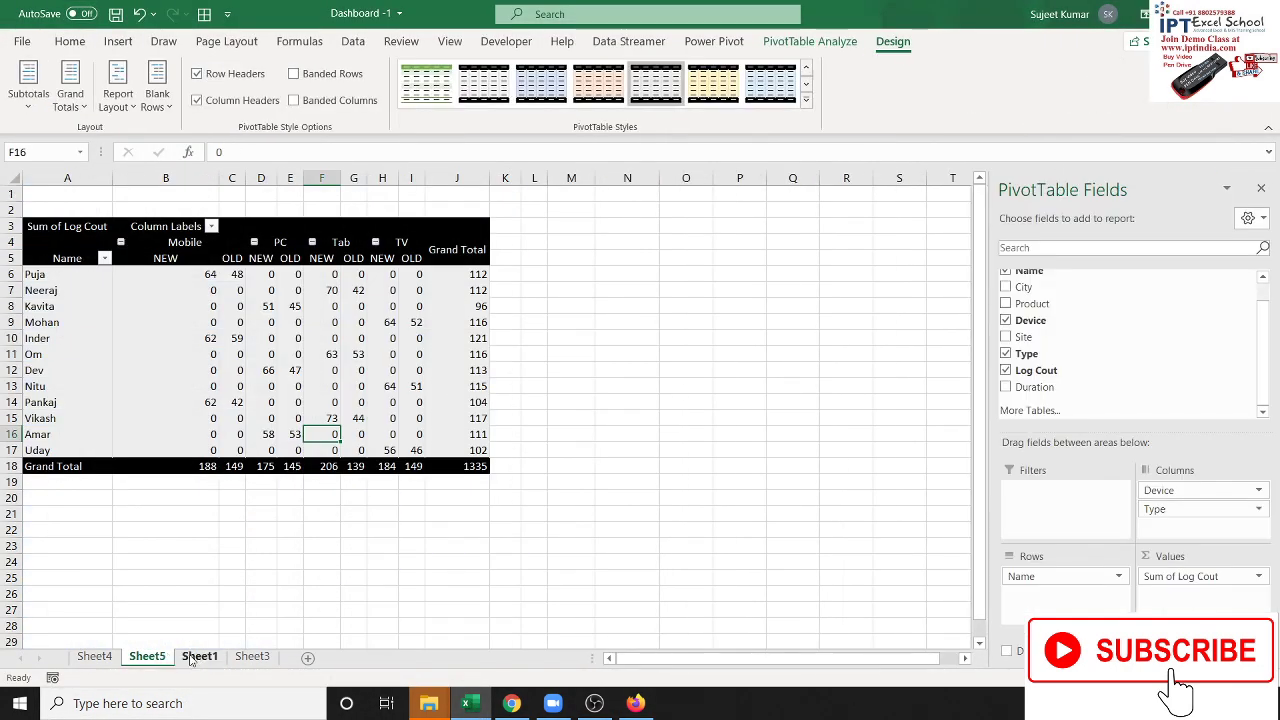
left_click(199, 657)
left_click(118, 41)
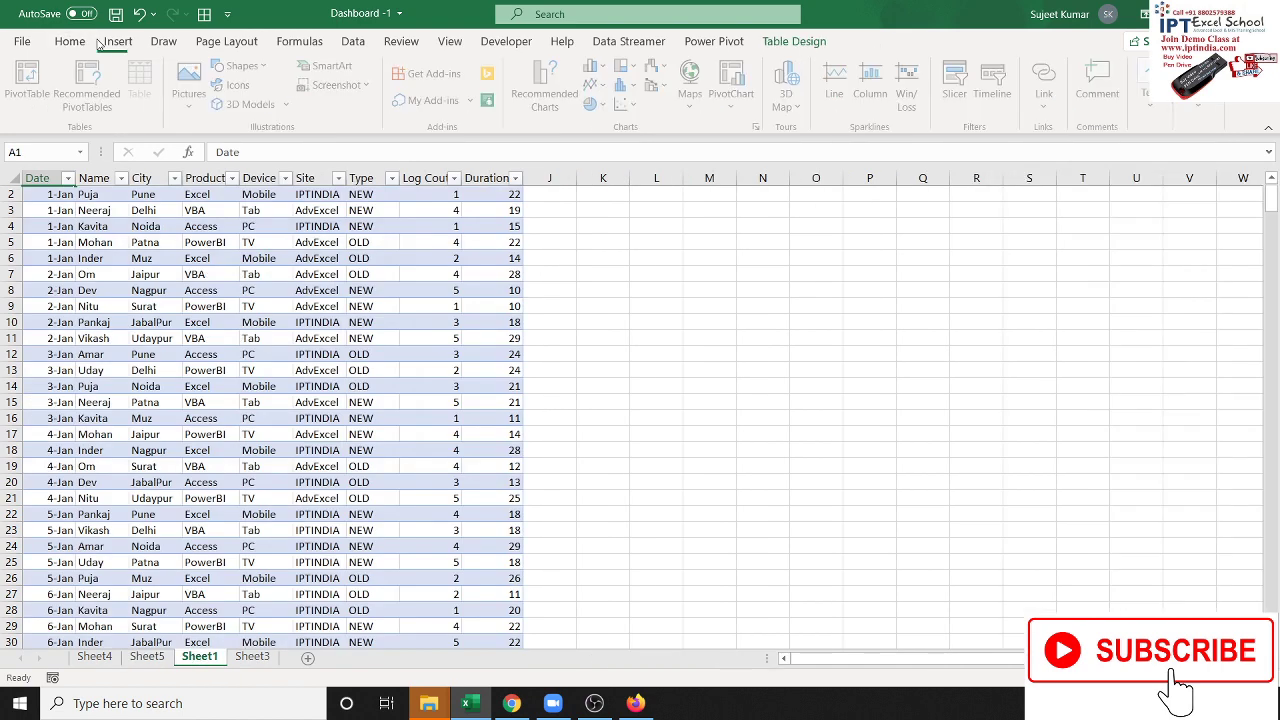
left_click(30, 80)
left_click(1007, 413)
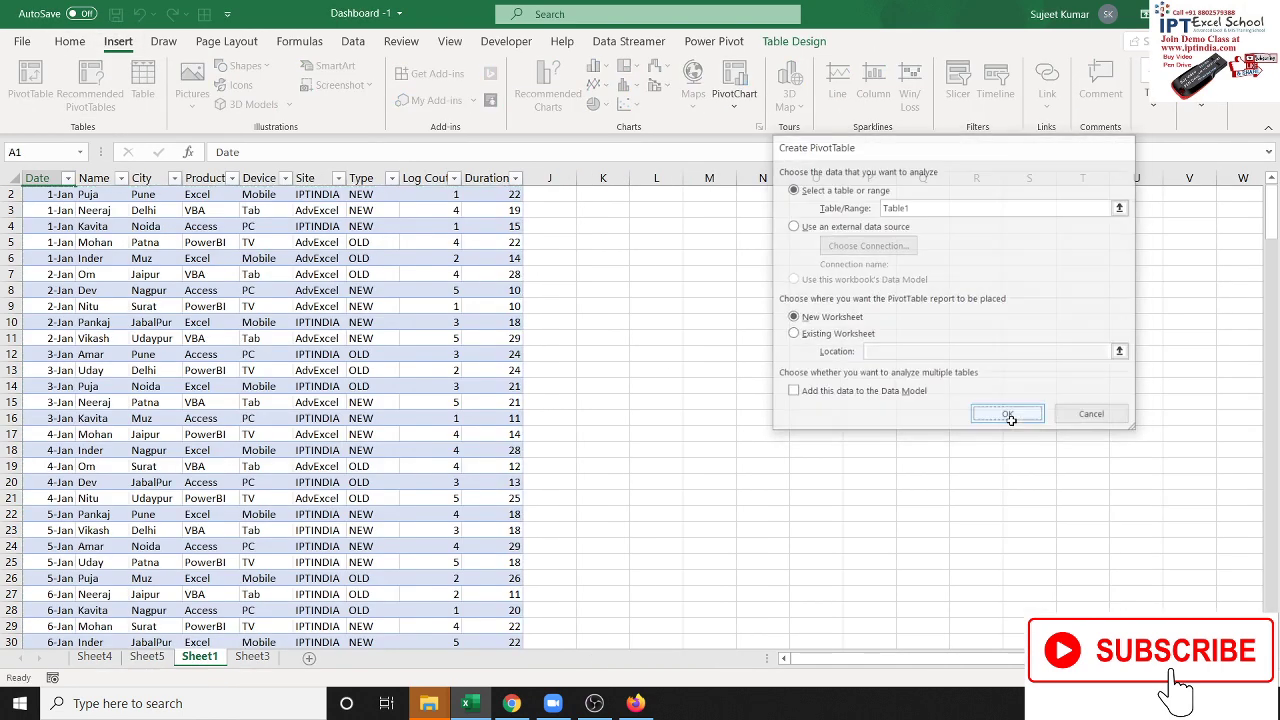
Lay out the pivot with Name in Rows, City then Device in Columns, and Sum of Log Cout
left_click_drag(1034, 293, 1050, 570)
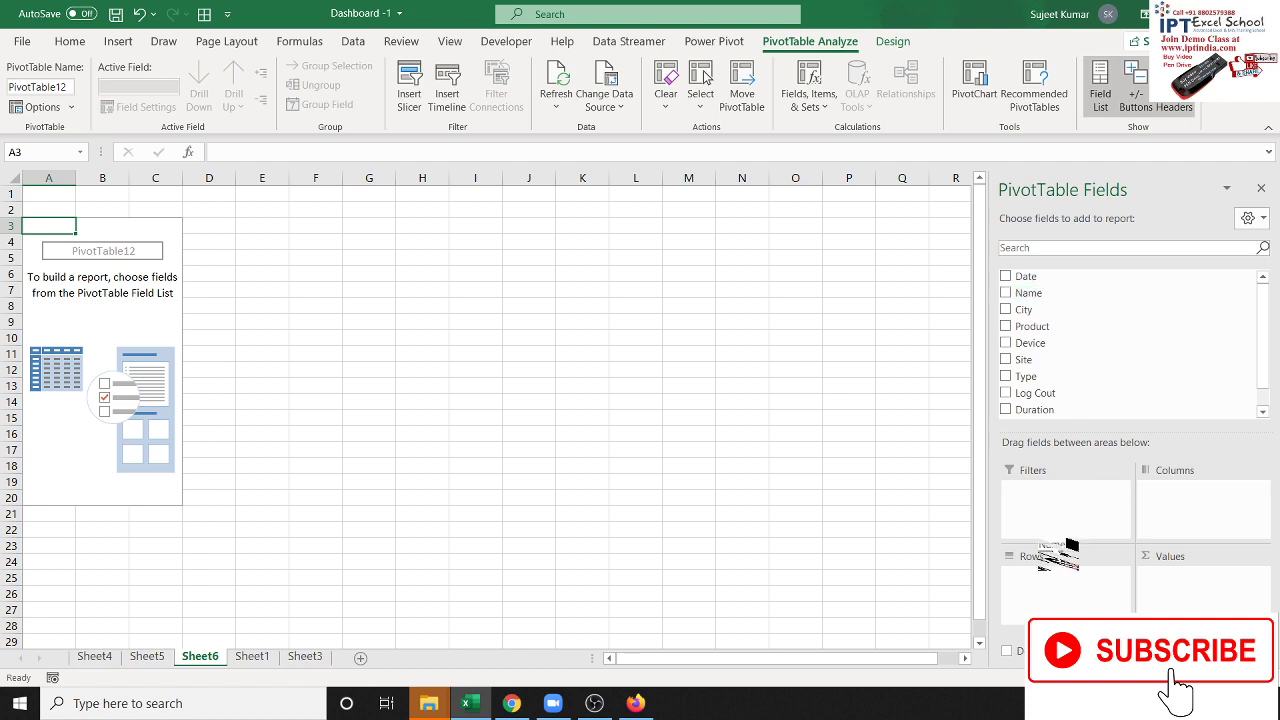
left_click_drag(1024, 309, 1196, 505)
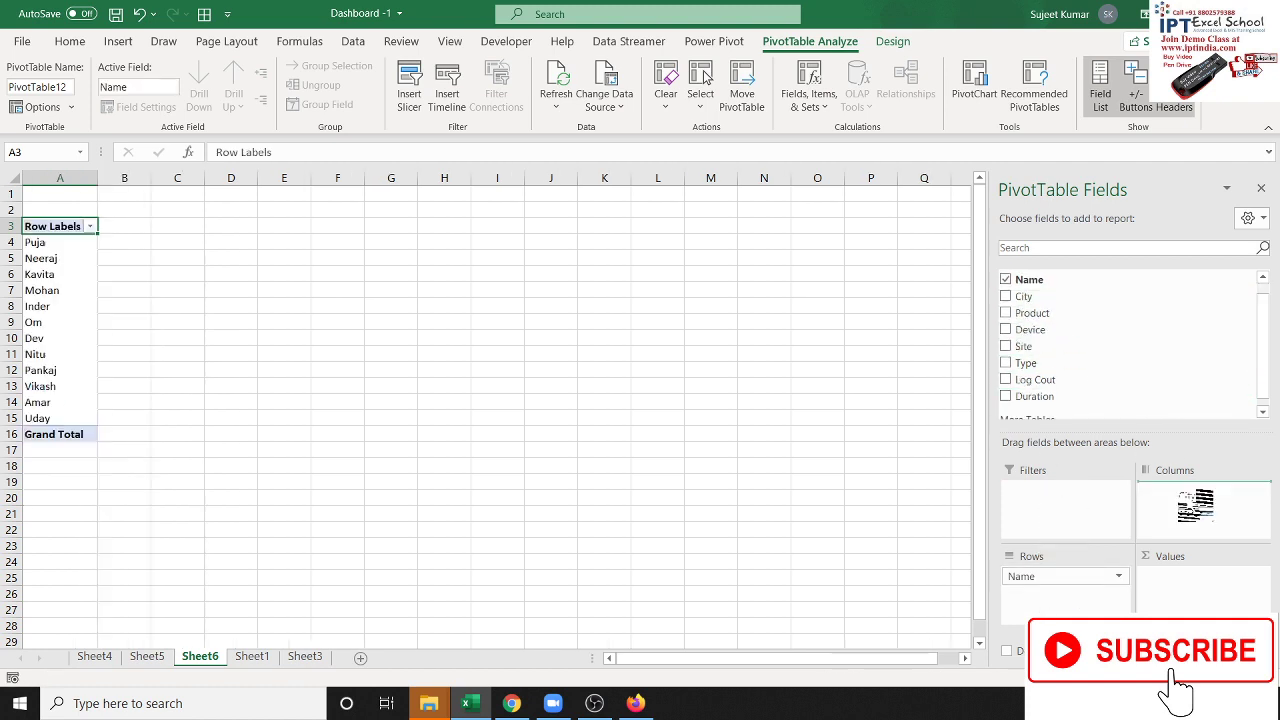
left_click_drag(1036, 338, 1182, 522)
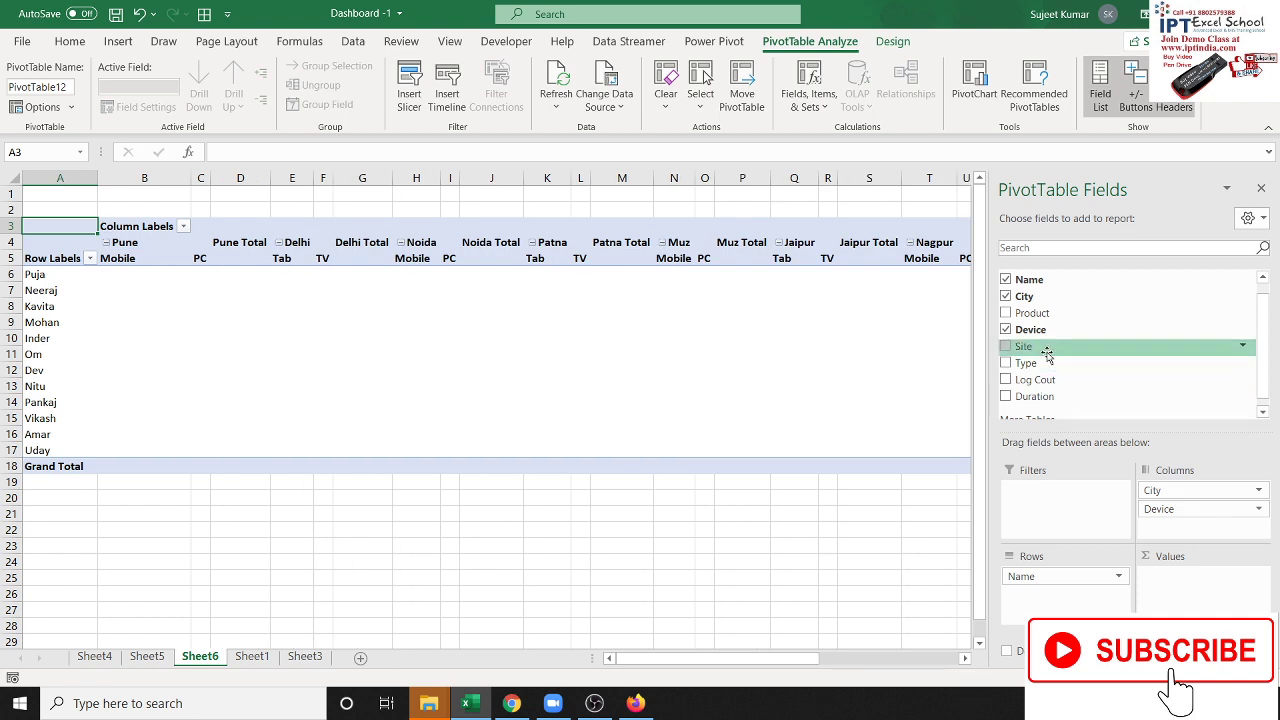
left_click_drag(1035, 379, 1175, 586)
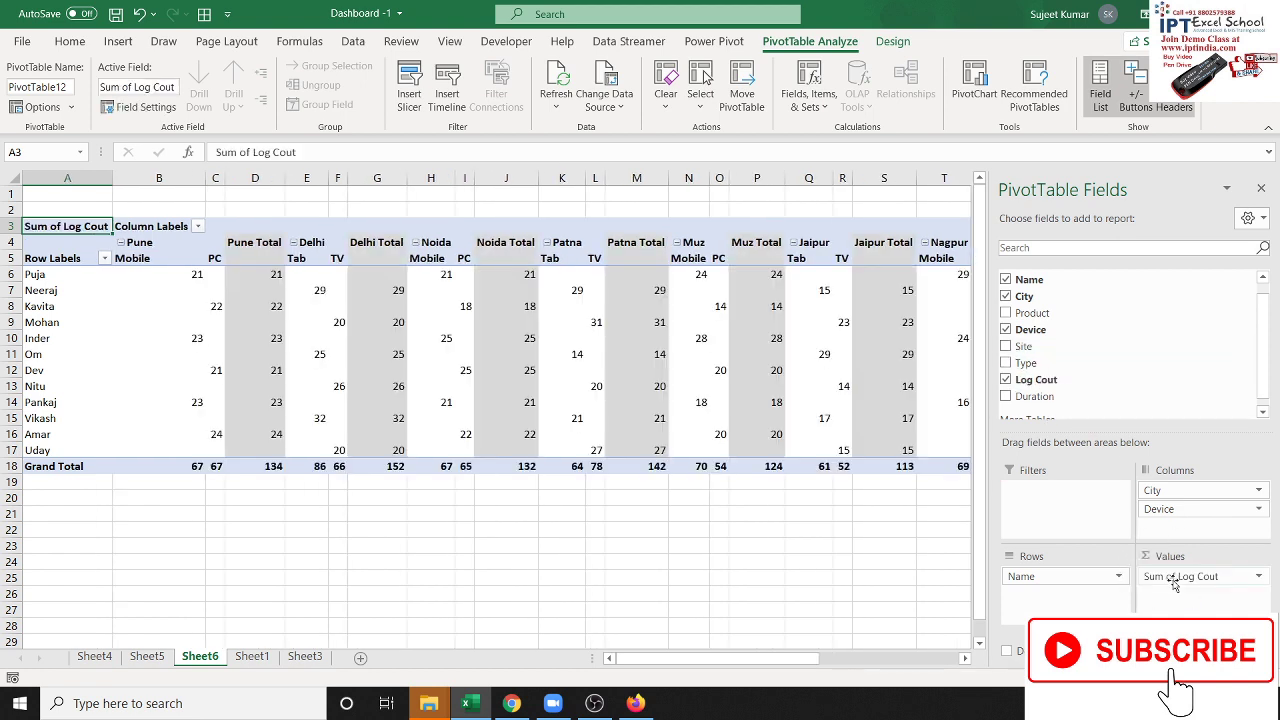
Remove the City subtotal columns such as Pune Total
right_click(254, 244)
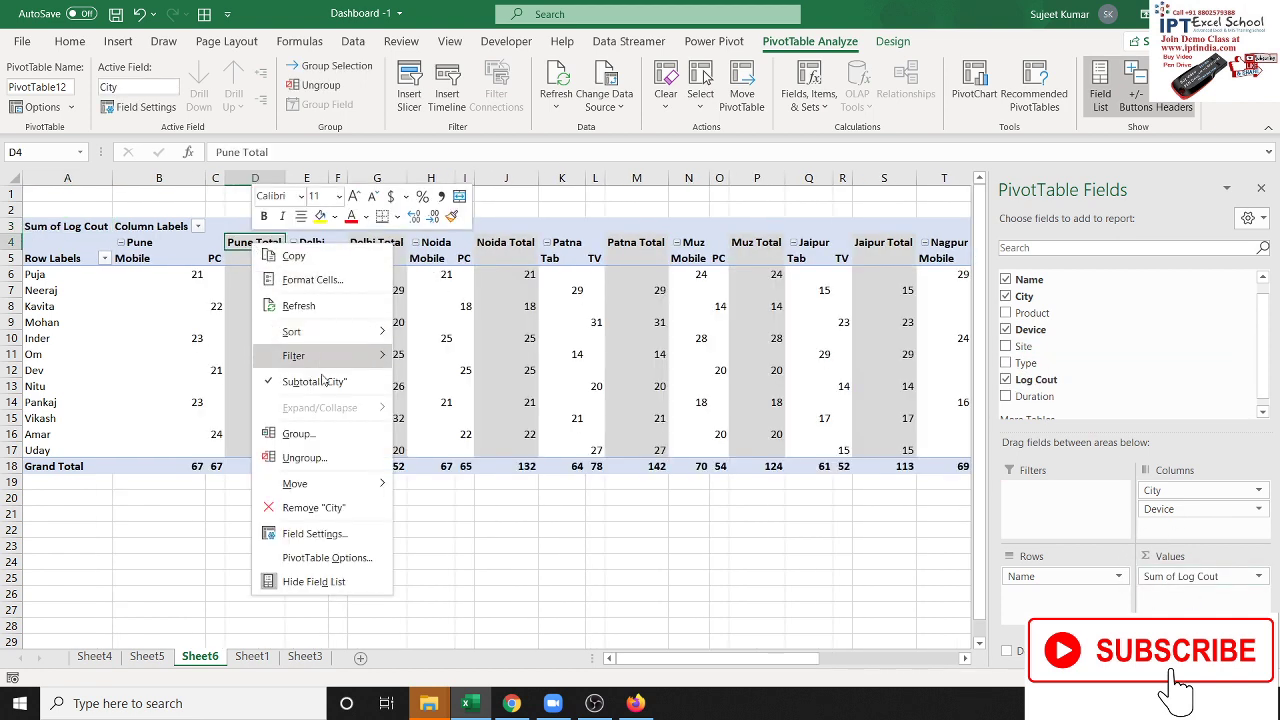
left_click(312, 381)
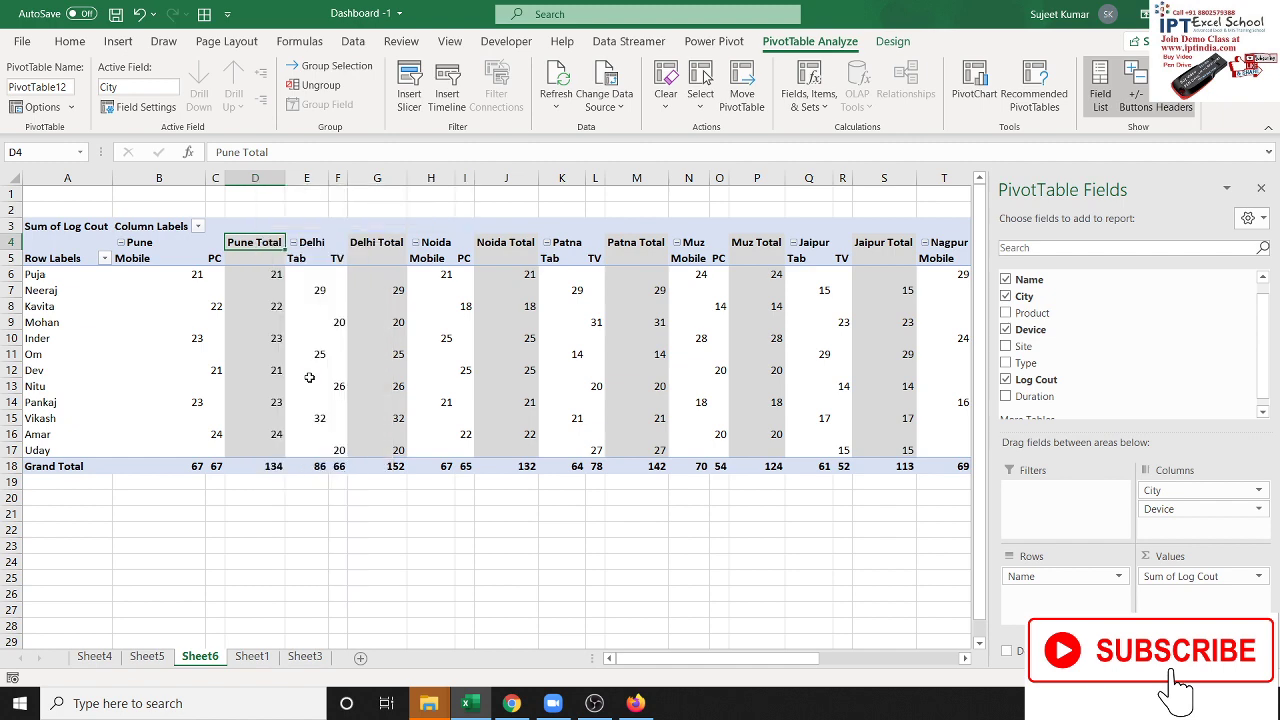
right_click(291, 327)
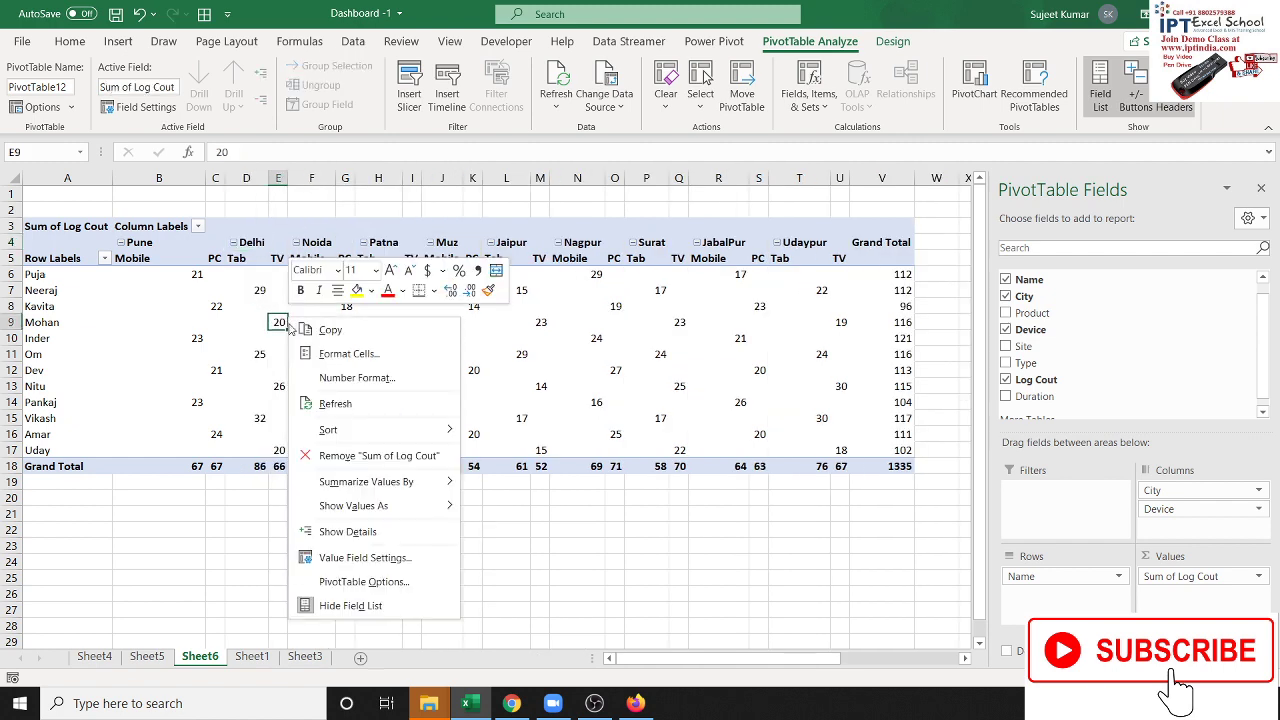
Set PivotTable Options to show 0 in empty cells and merge and centre labels
left_click(365, 587)
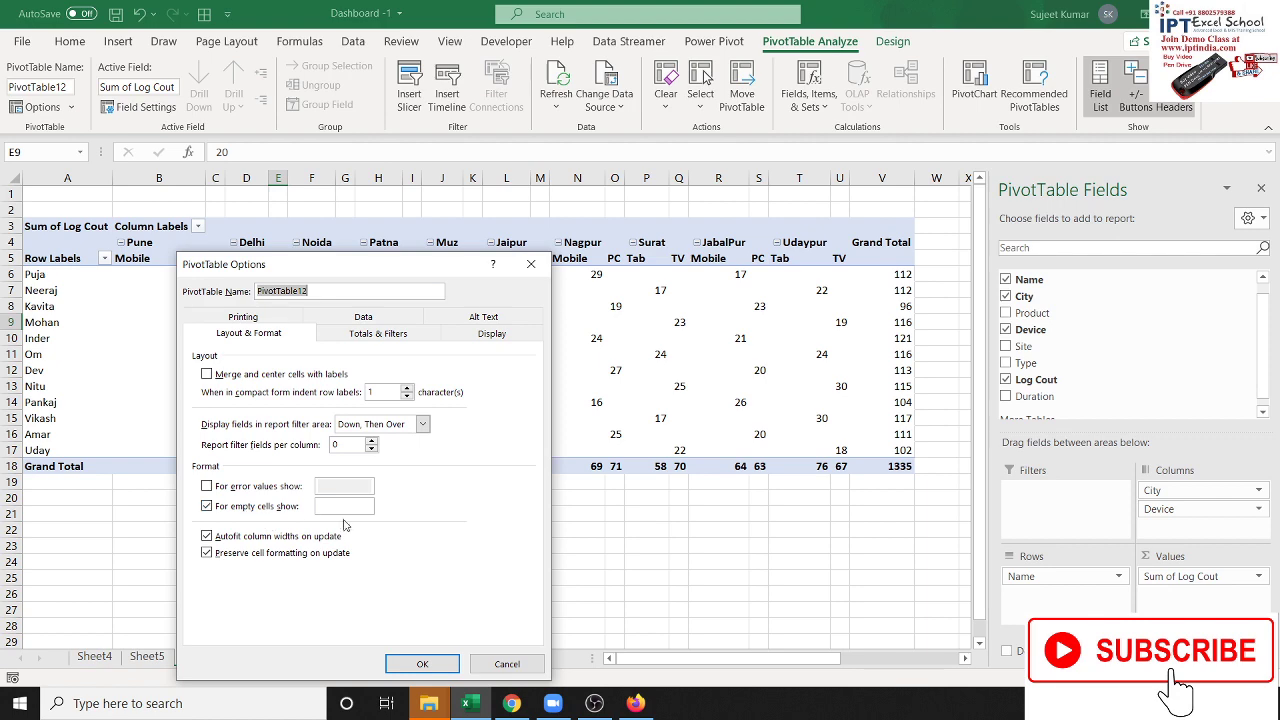
left_click(349, 508)
type("0")
left_click(243, 378)
left_click(422, 665)
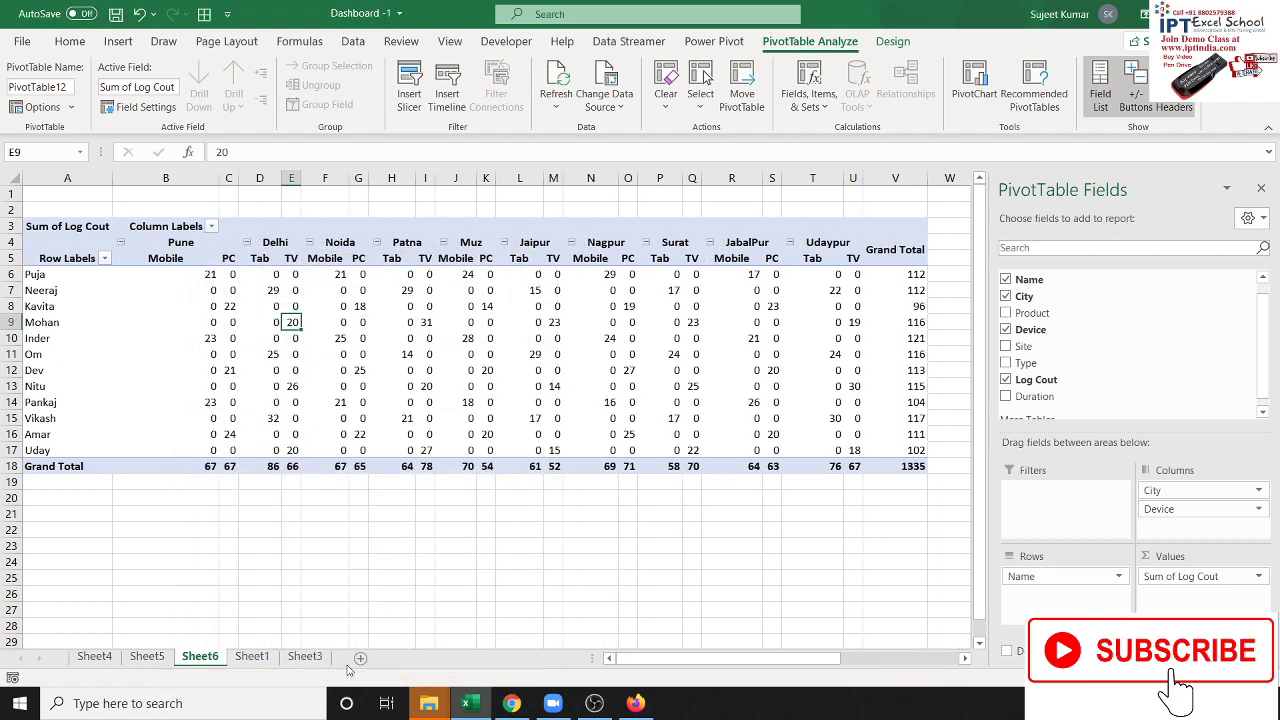
left_click(892, 42)
left_click(806, 99)
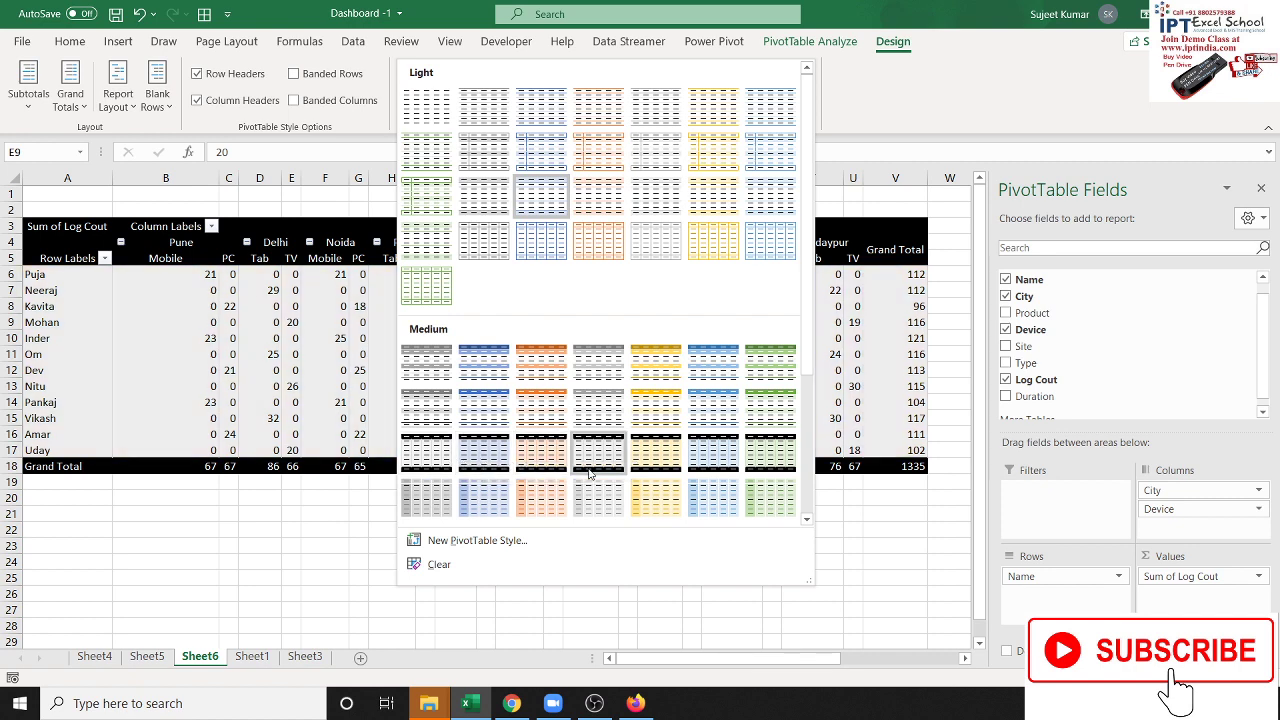
Apply a medium pivot style, rename Row Labels to 'Name', and close the field list
left_click(487, 456)
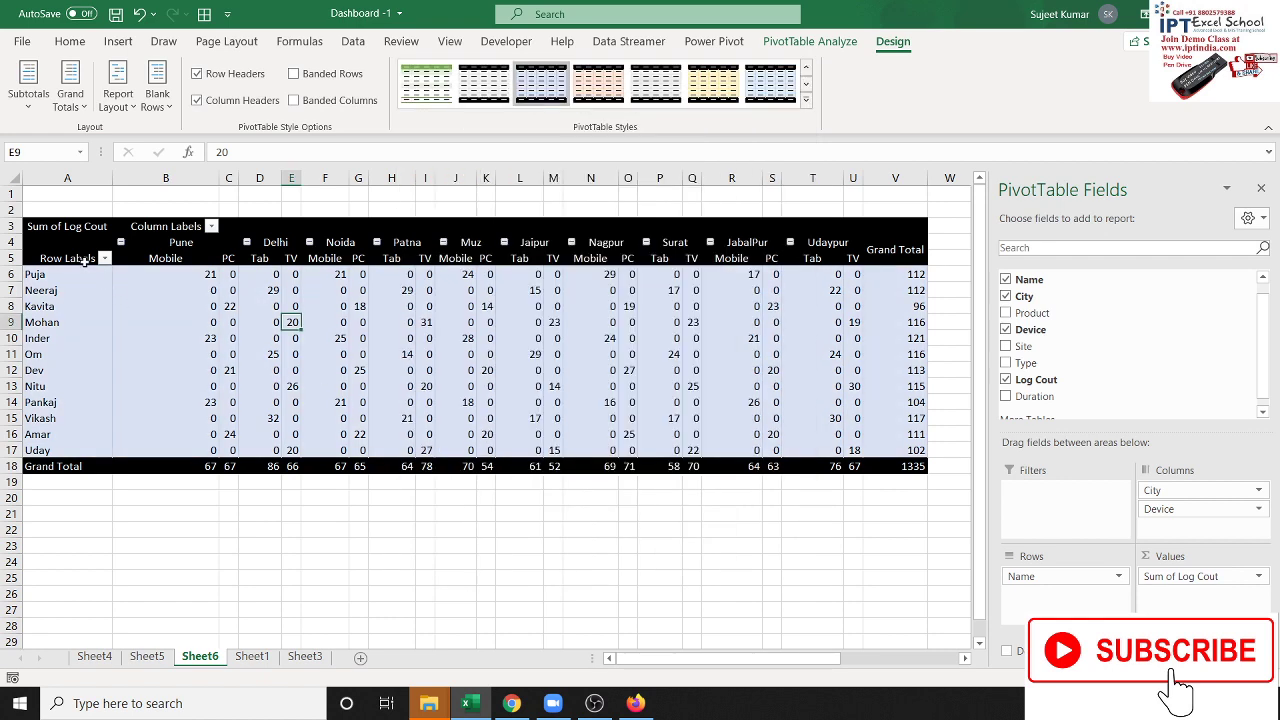
left_click(85, 259)
type("Name")
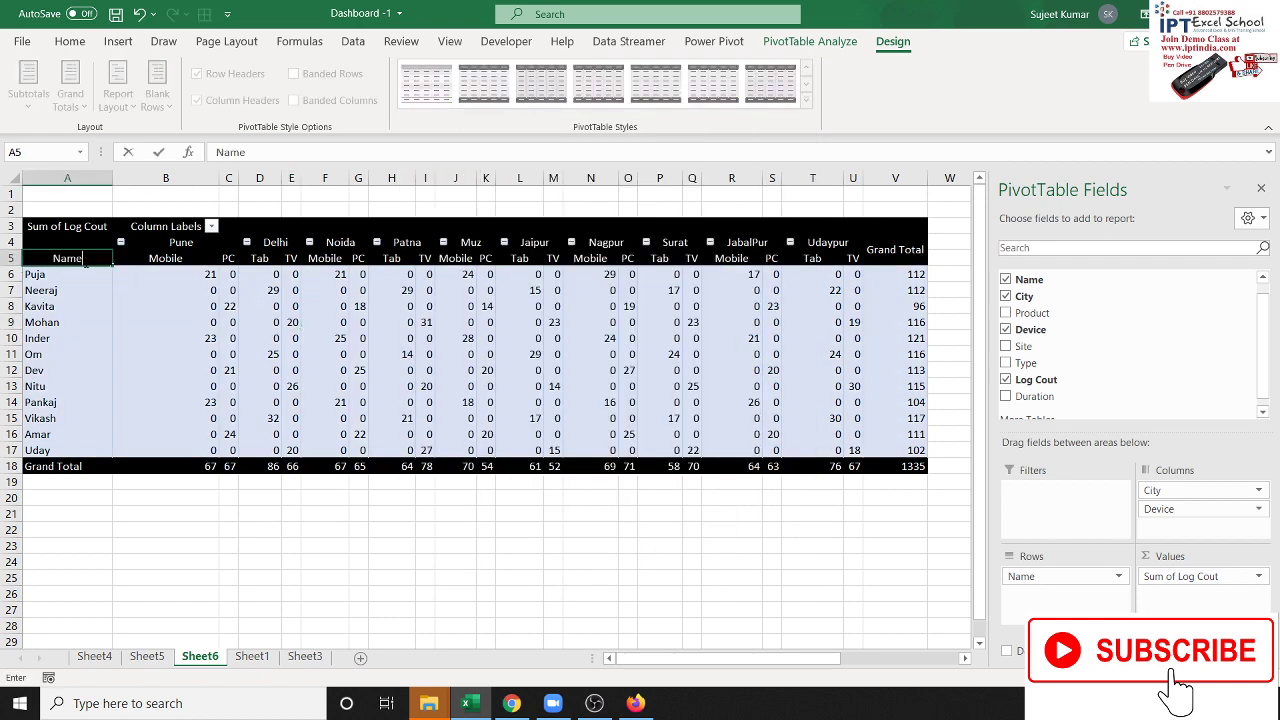
key("Return")
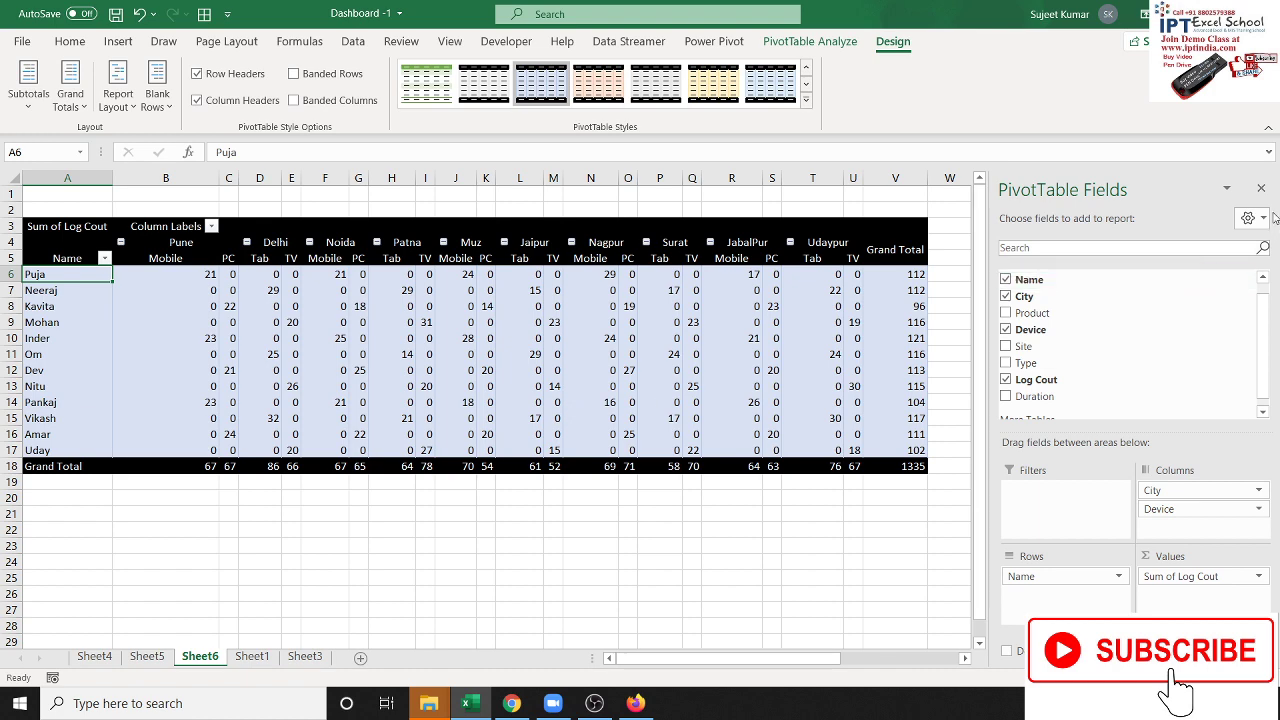
left_click(1261, 188)
left_click(810, 41)
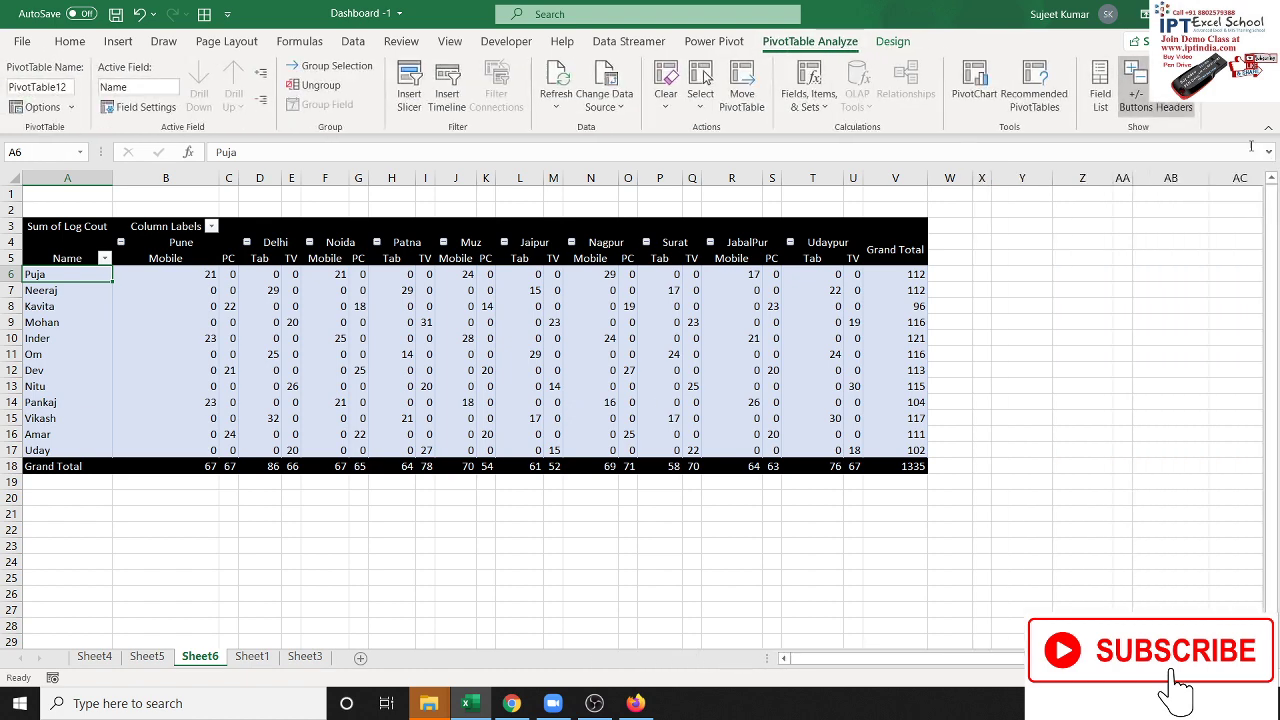
Hide the pivot's field headers and bring back the PivotTable Fields pane
left_click(1173, 111)
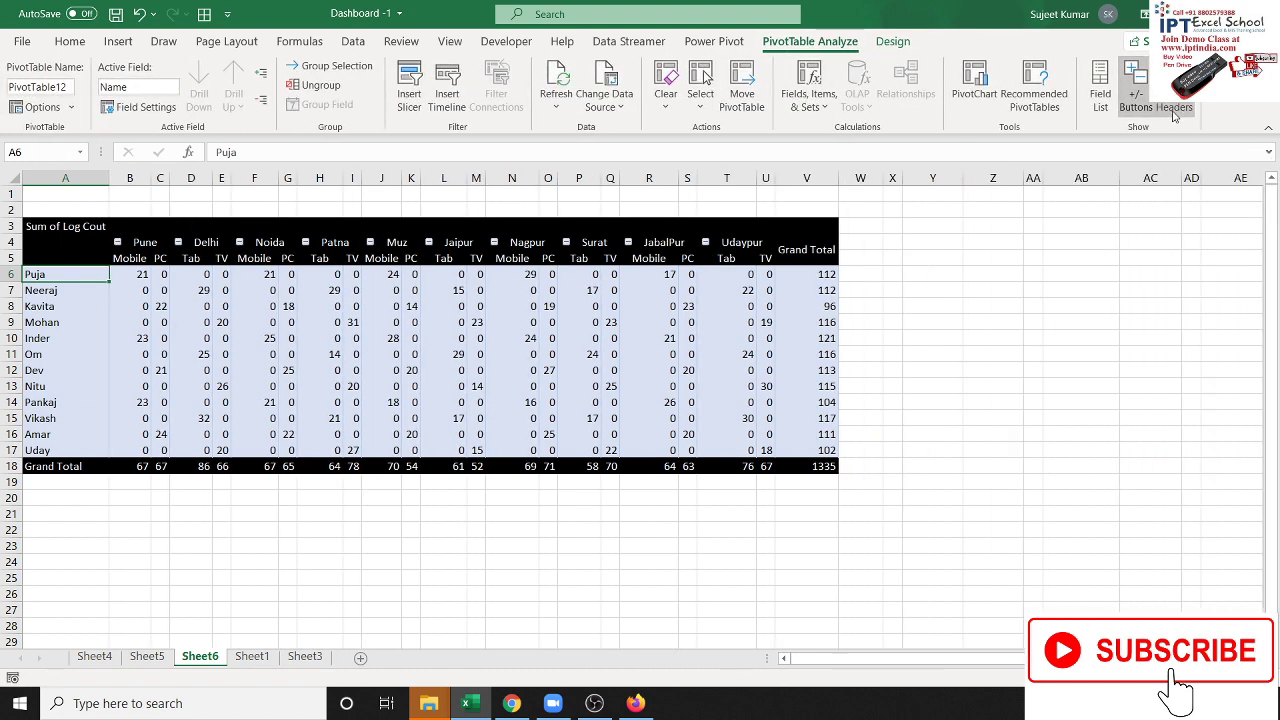
left_click(431, 350)
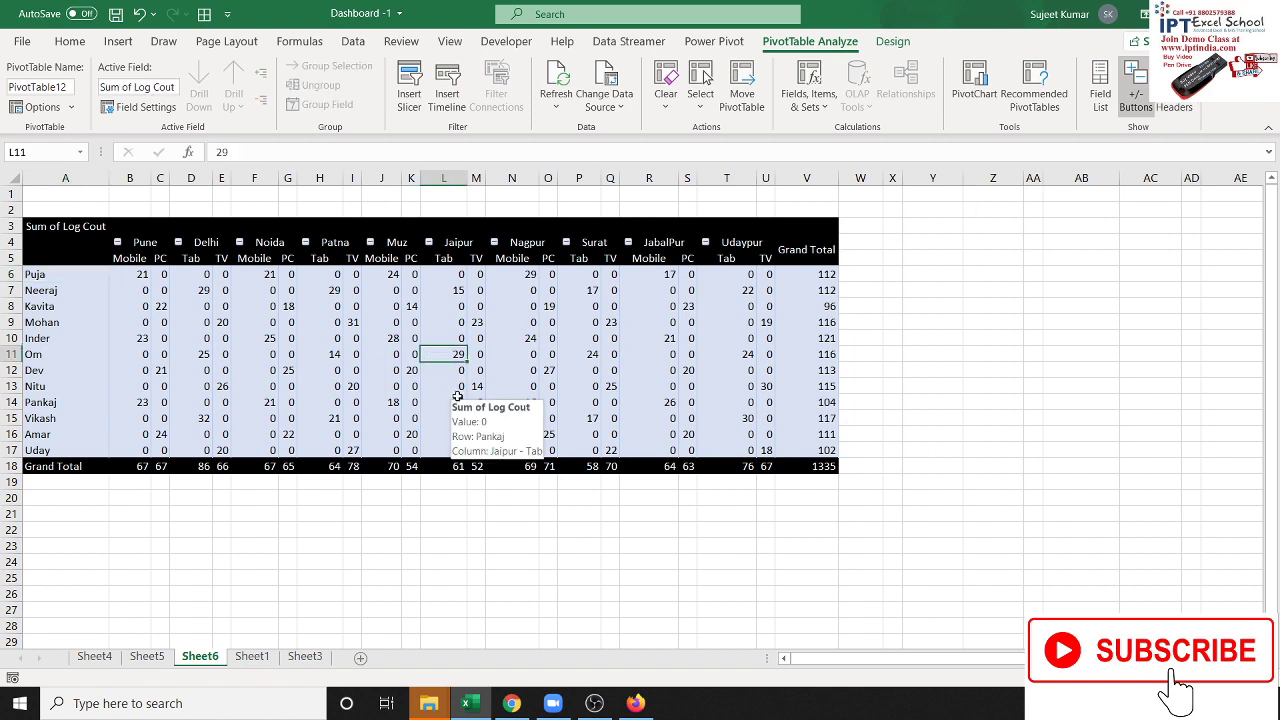
left_click(350, 340)
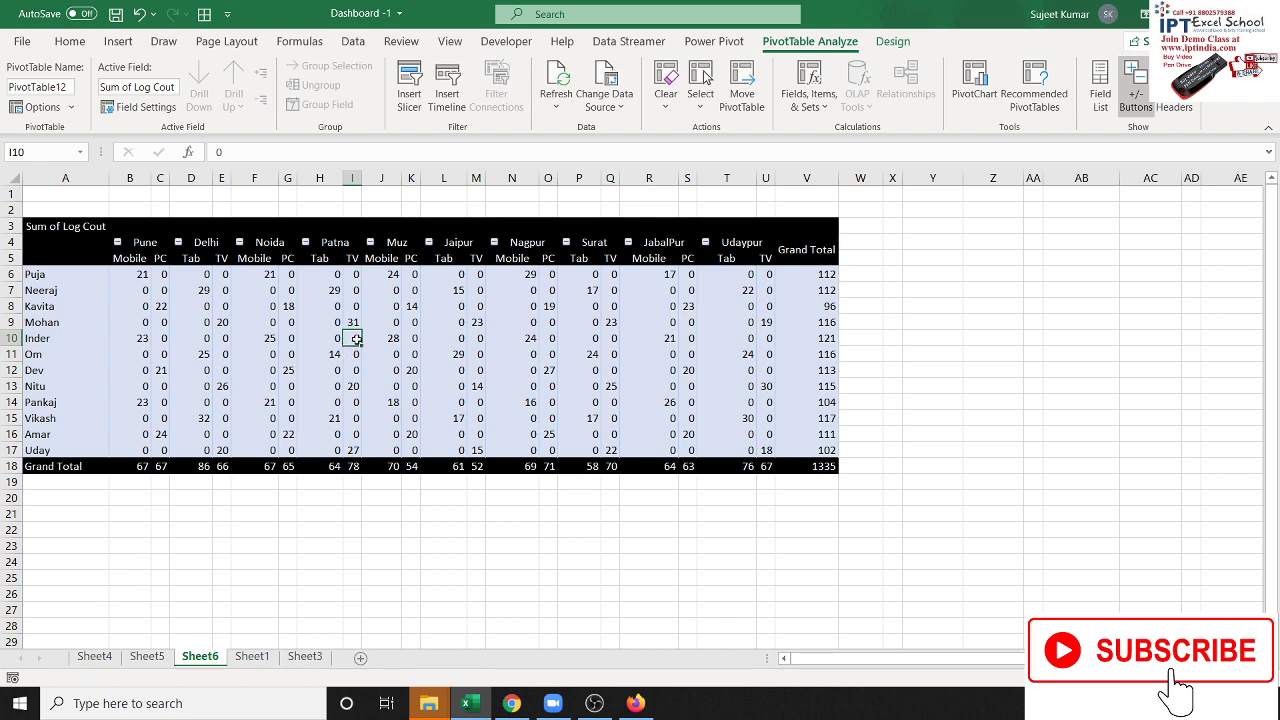
right_click(356, 340)
left_click(455, 408)
key("Escape")
left_click(1175, 108)
left_click(1175, 108)
left_click(1101, 104)
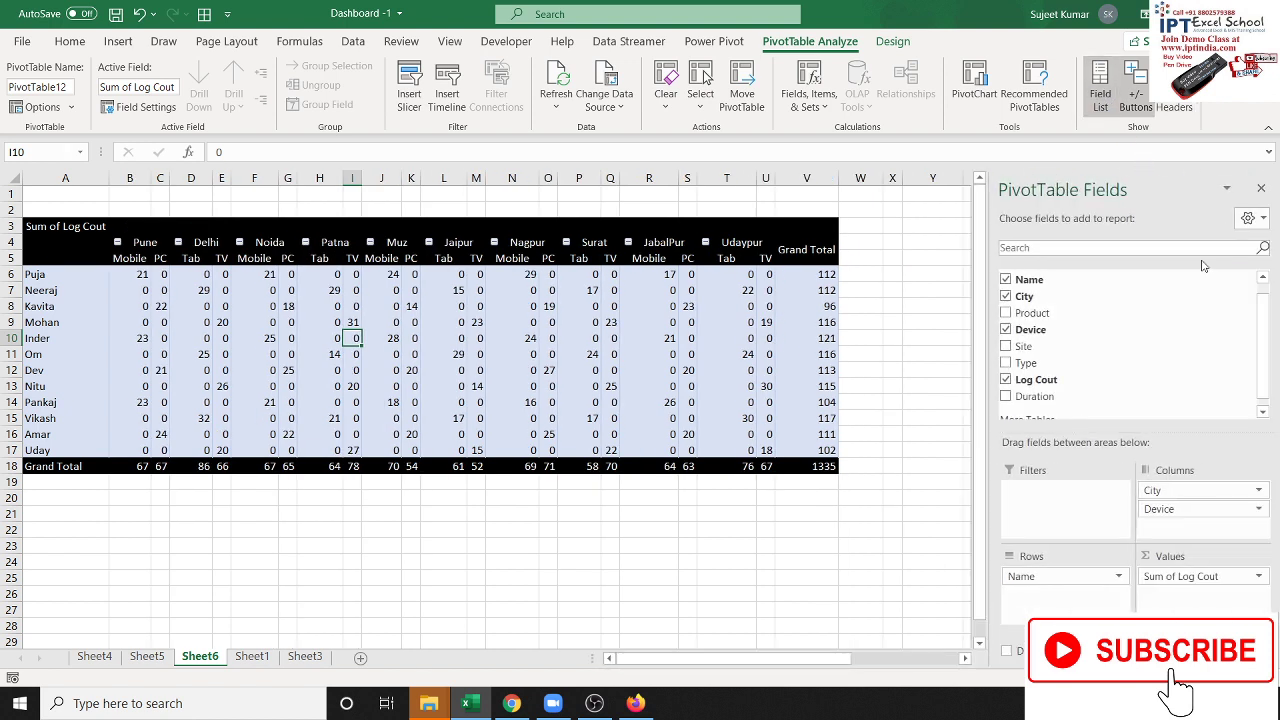
Add Product as a report filter and show only the Excel product
left_click_drag(1125, 325, 1068, 490)
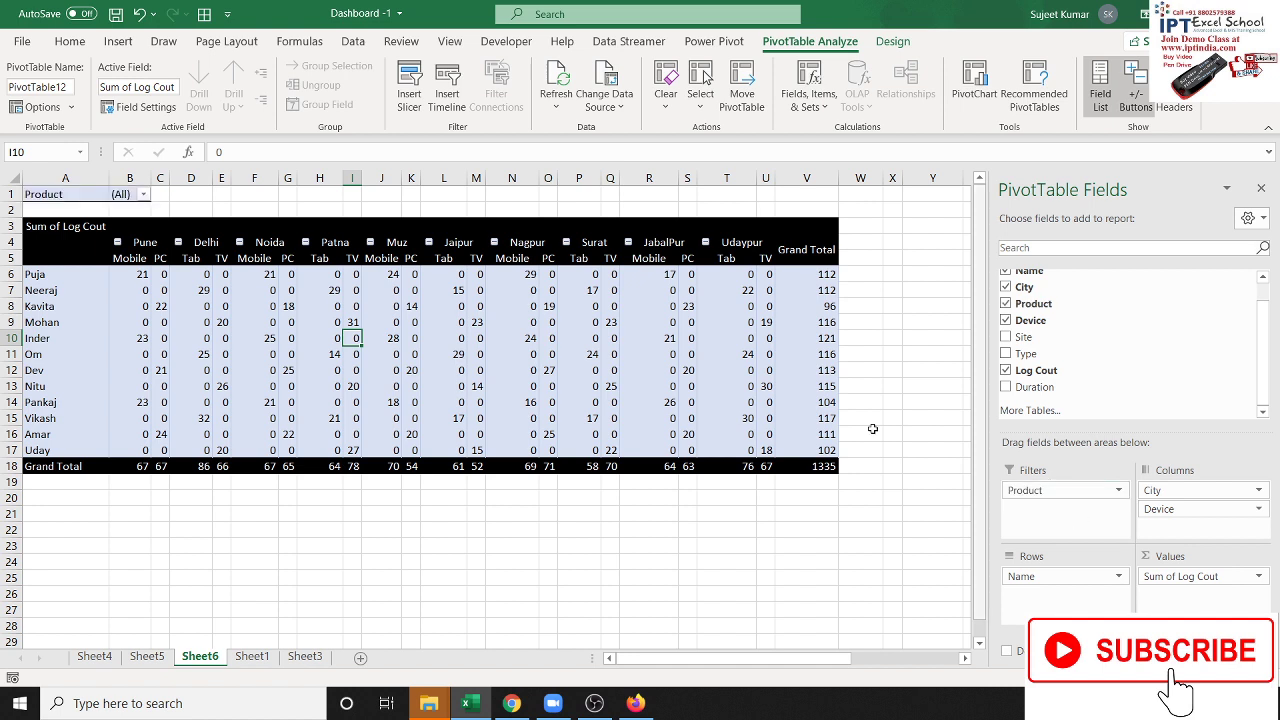
left_click(143, 194)
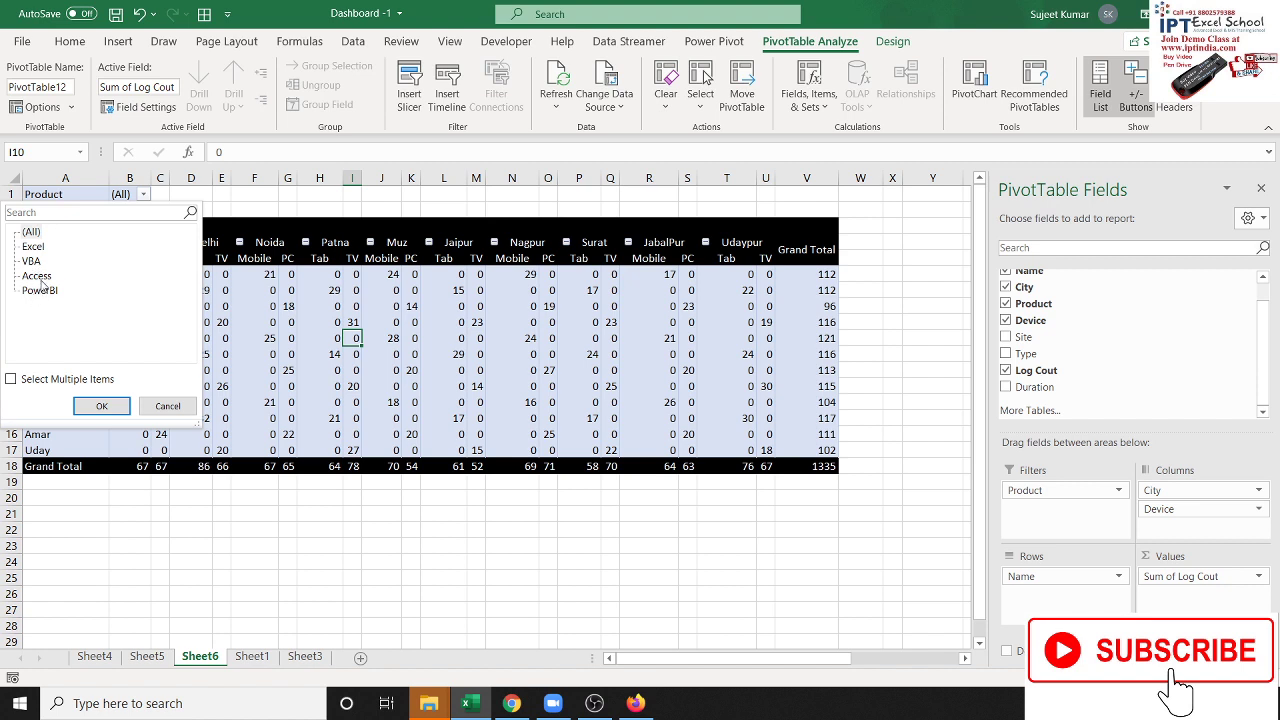
left_click(40, 248)
left_click(126, 409)
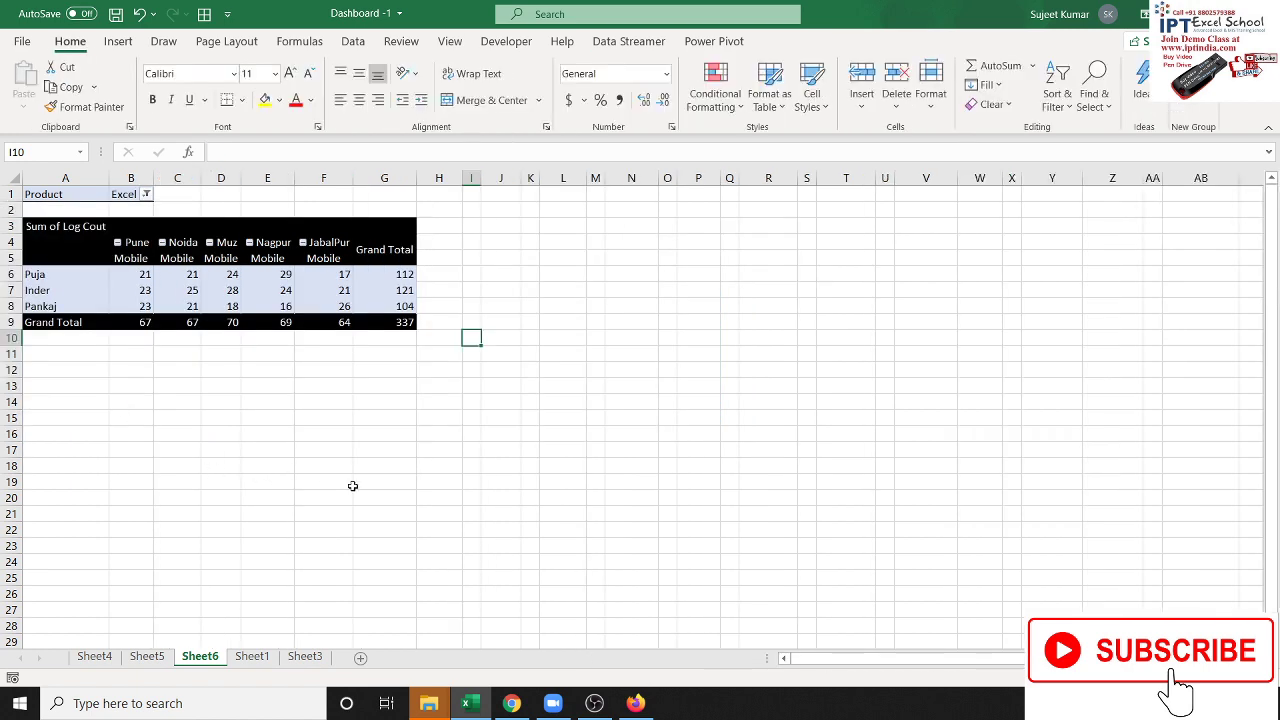
Reopen the Product filter in B1 and choose (All)
left_click(204, 655)
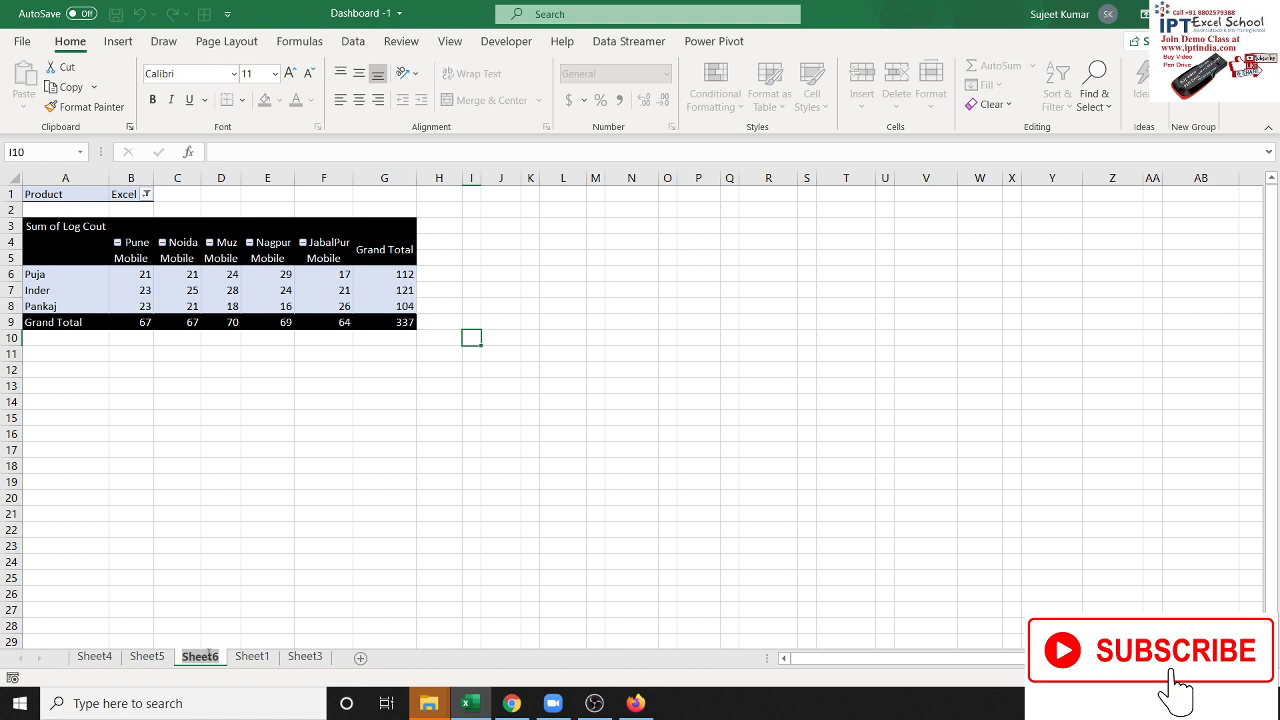
left_click(166, 296)
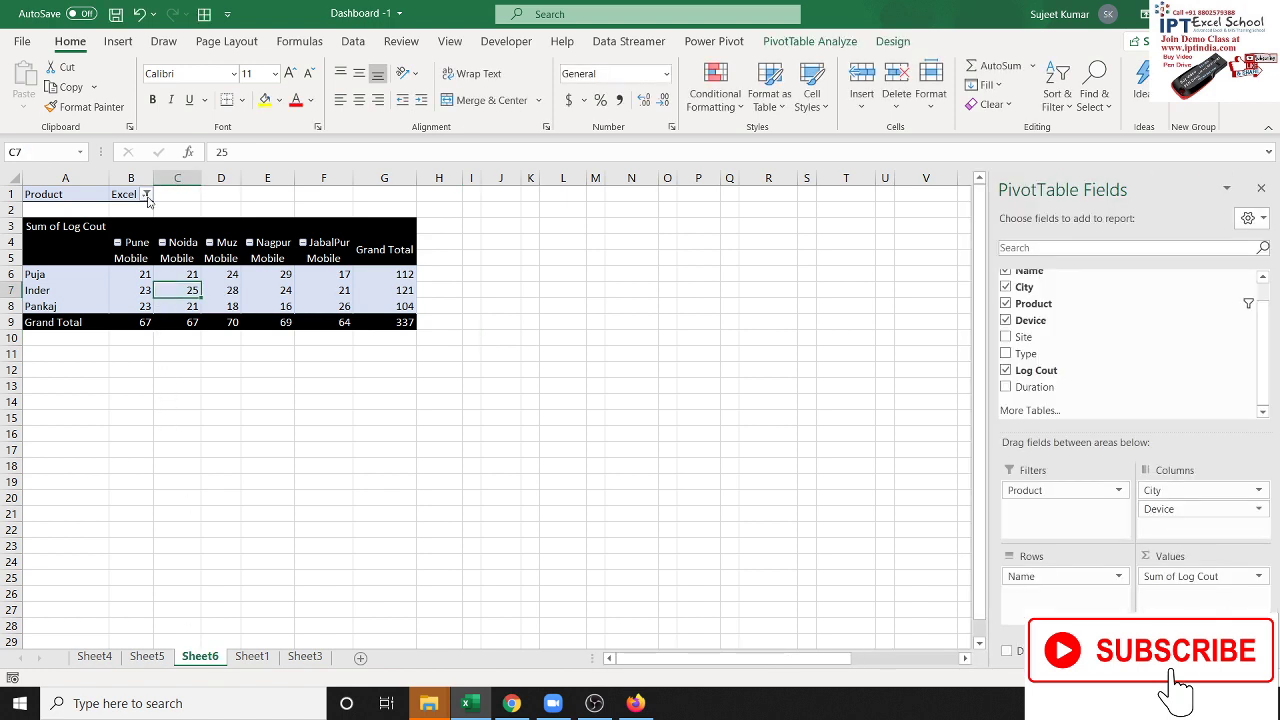
left_click(146, 195)
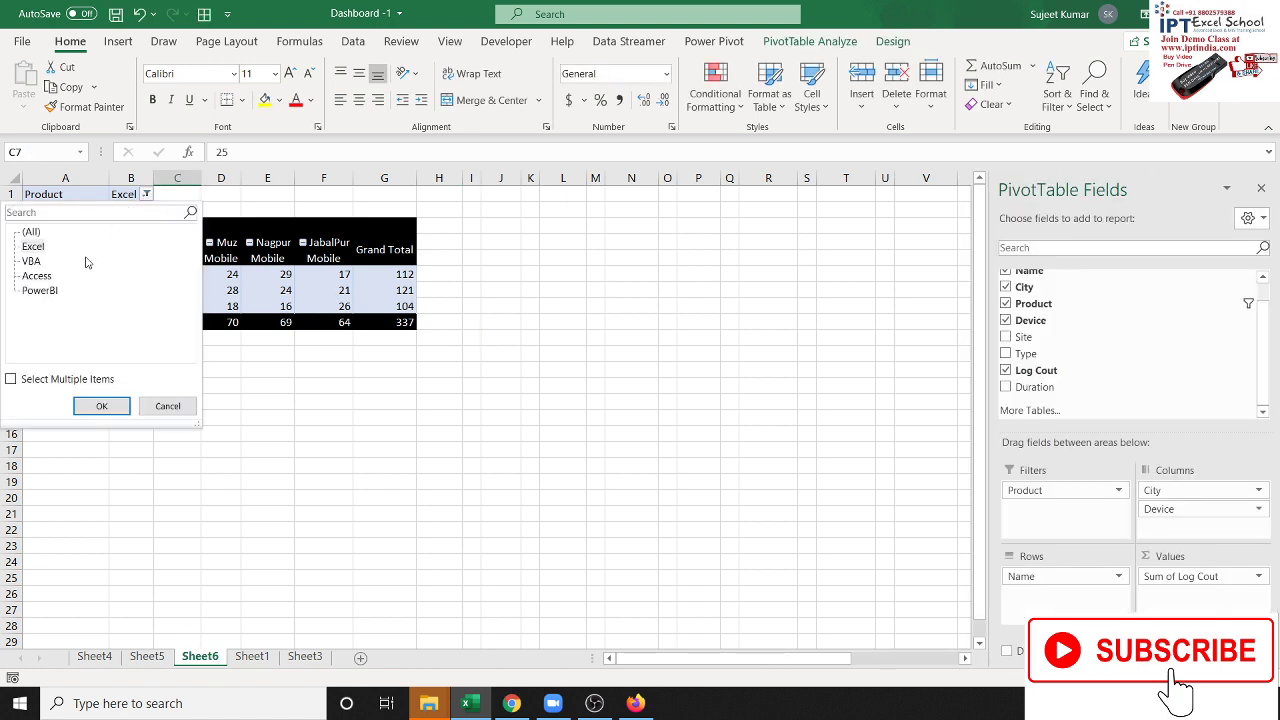
left_click(31, 232)
Apply the (All) Product filter so the pivot again totals 1335
left_click(101, 406)
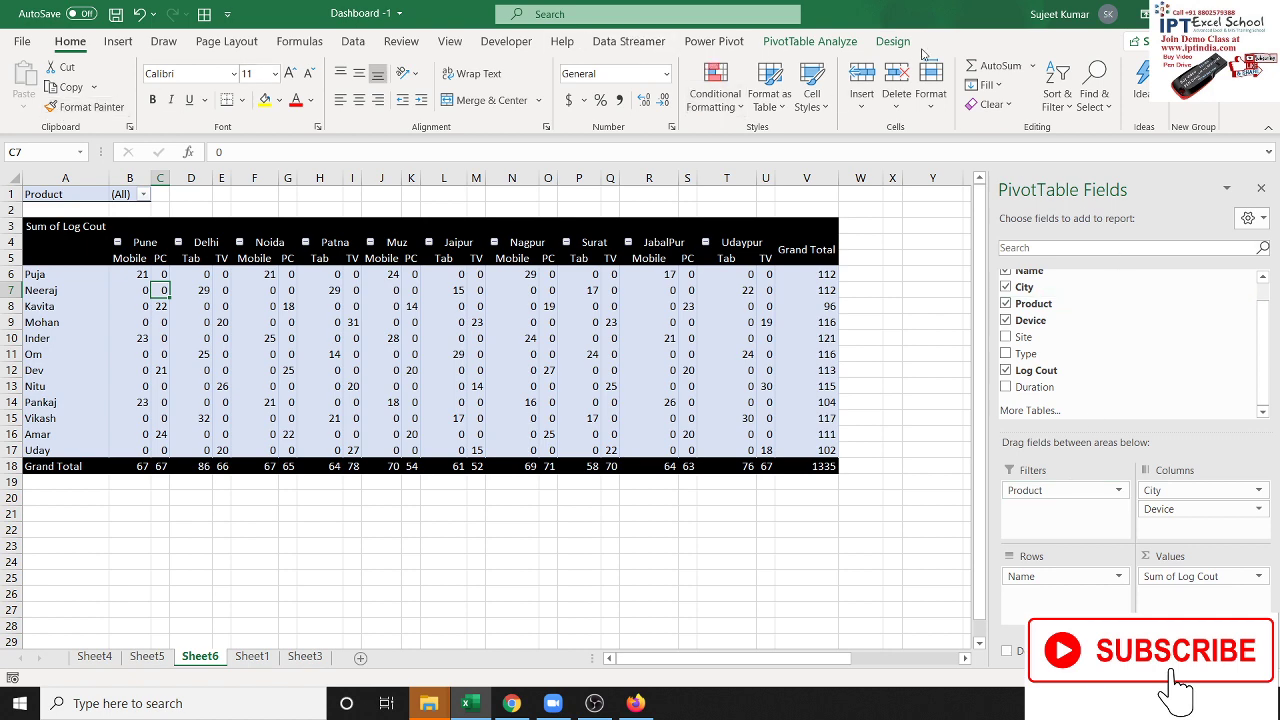
Run Show Report Filter Pages on Product to create Excel, VBA, Access and PowerBI sheets
left_click(789, 46)
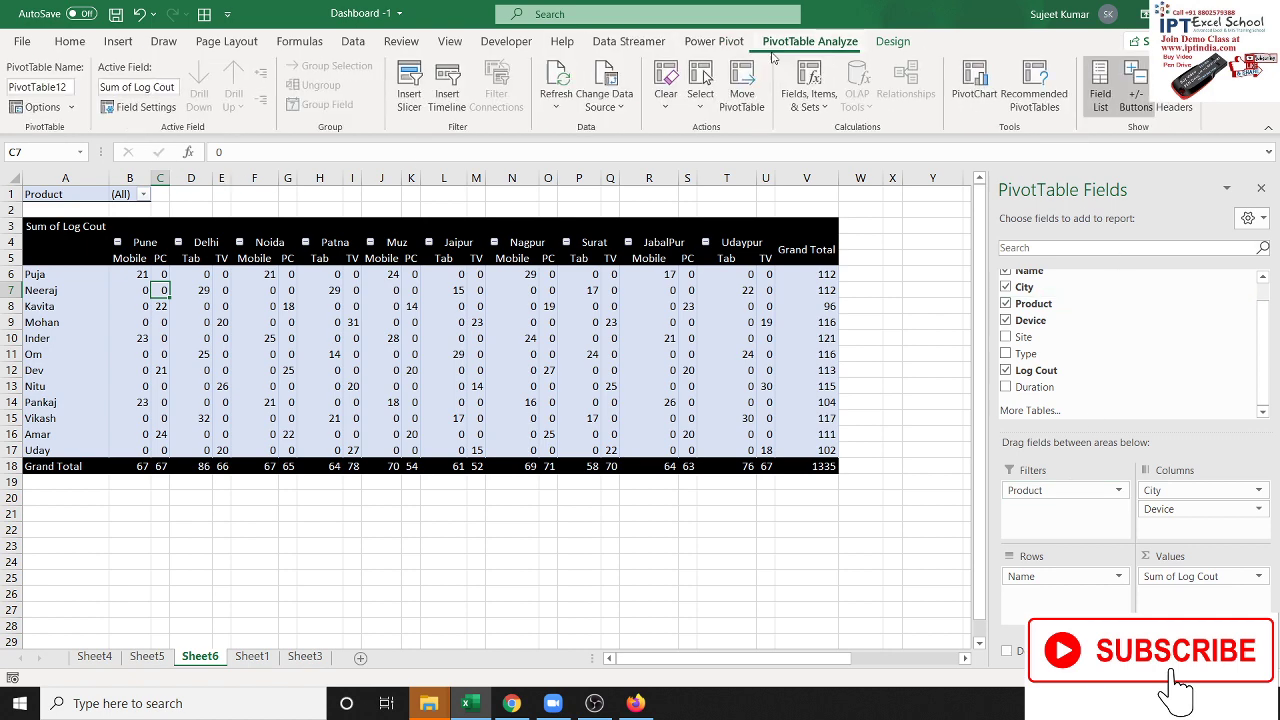
left_click(70, 106)
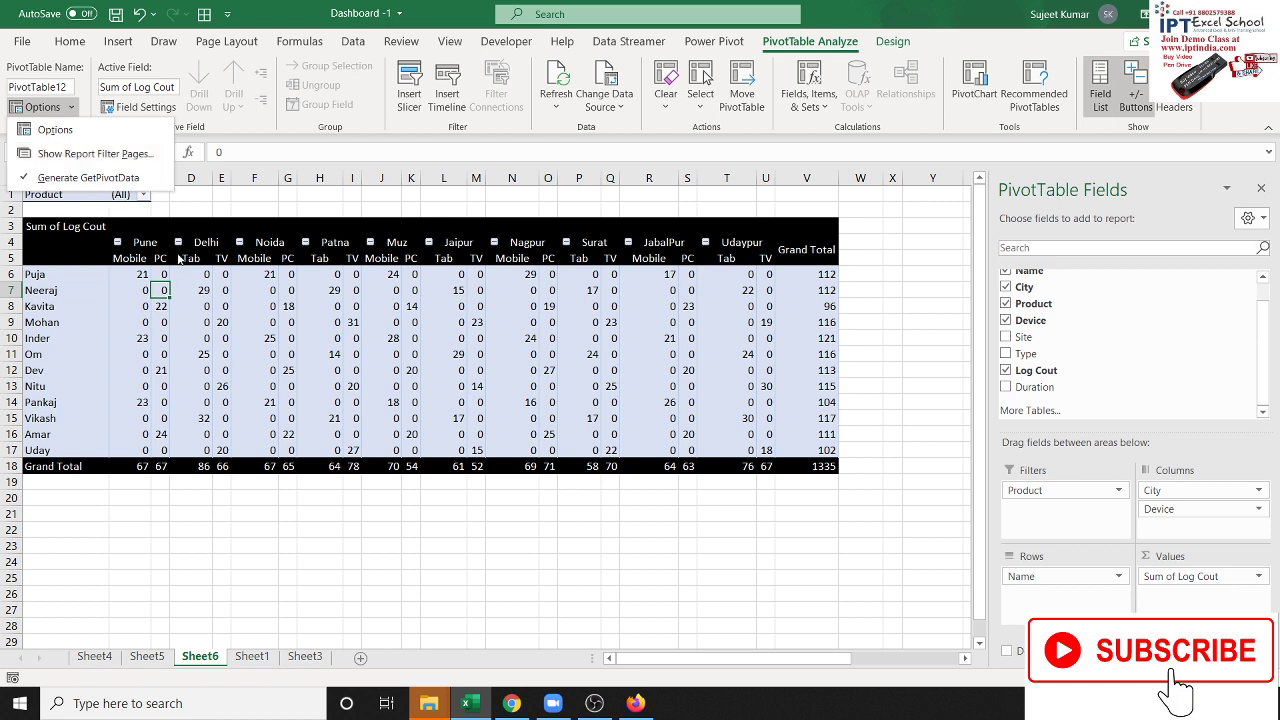
left_click(135, 156)
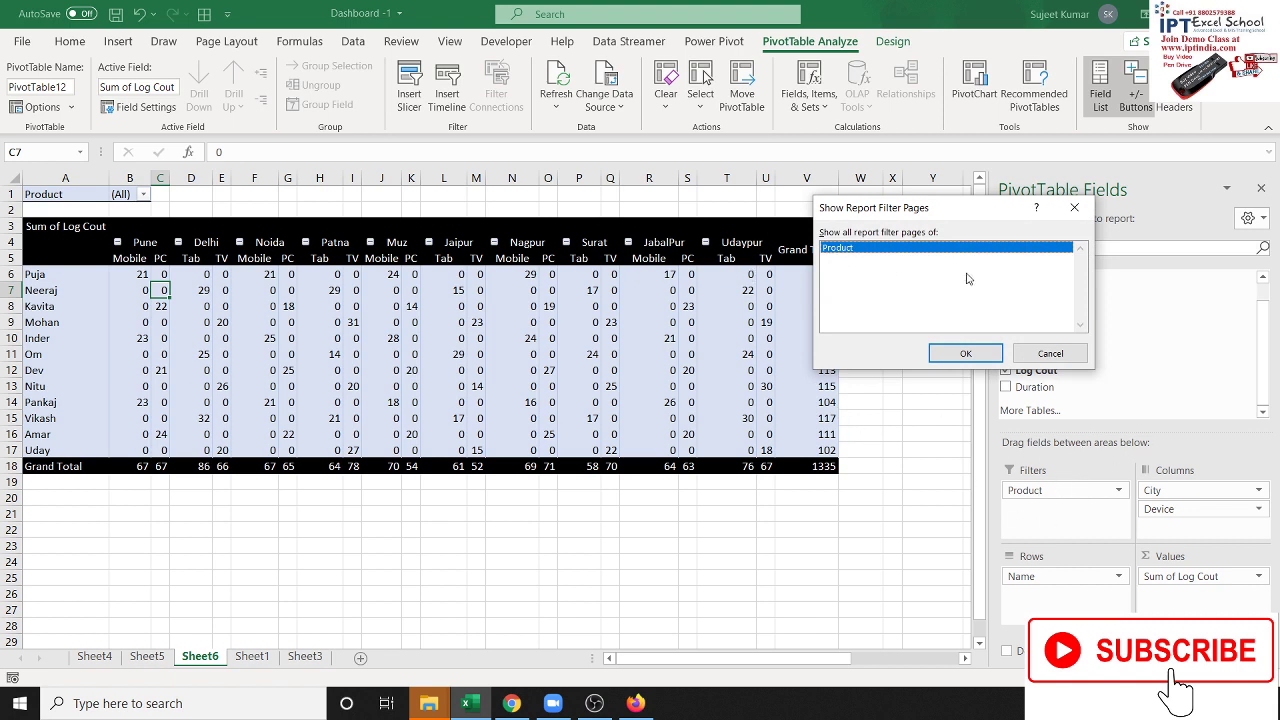
left_click_drag(868, 207, 484, 262)
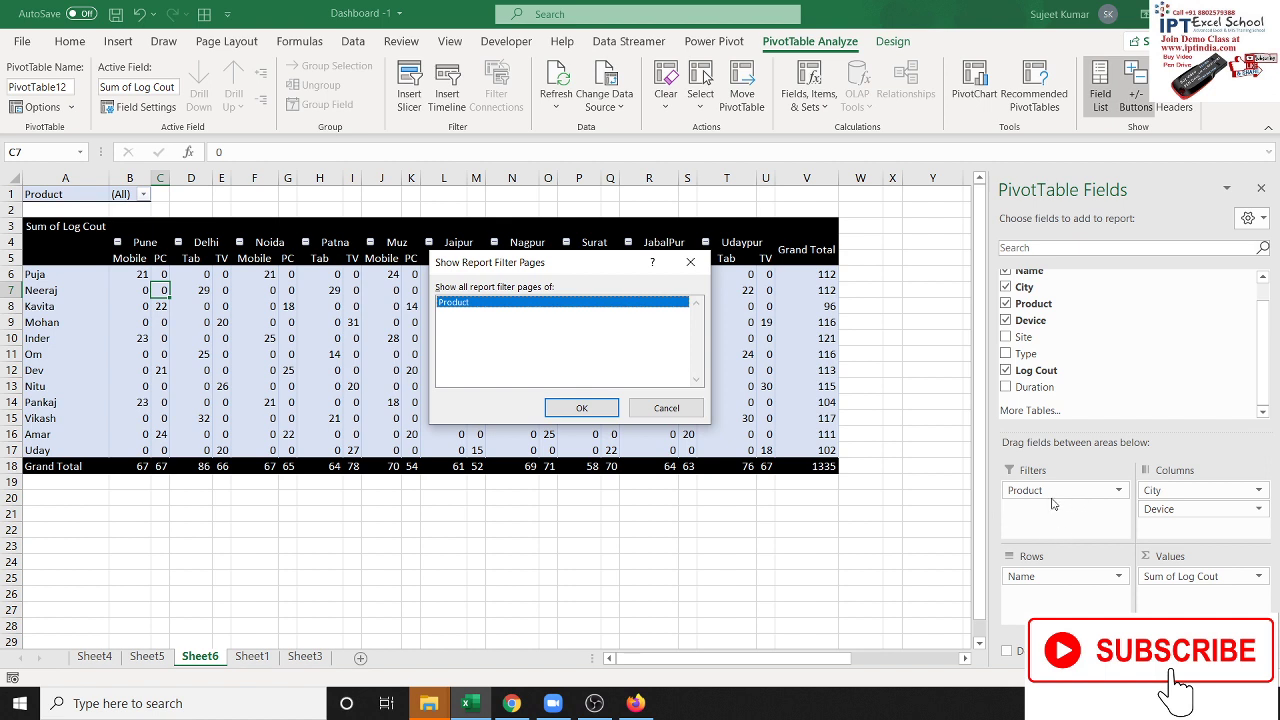
left_click(581, 410)
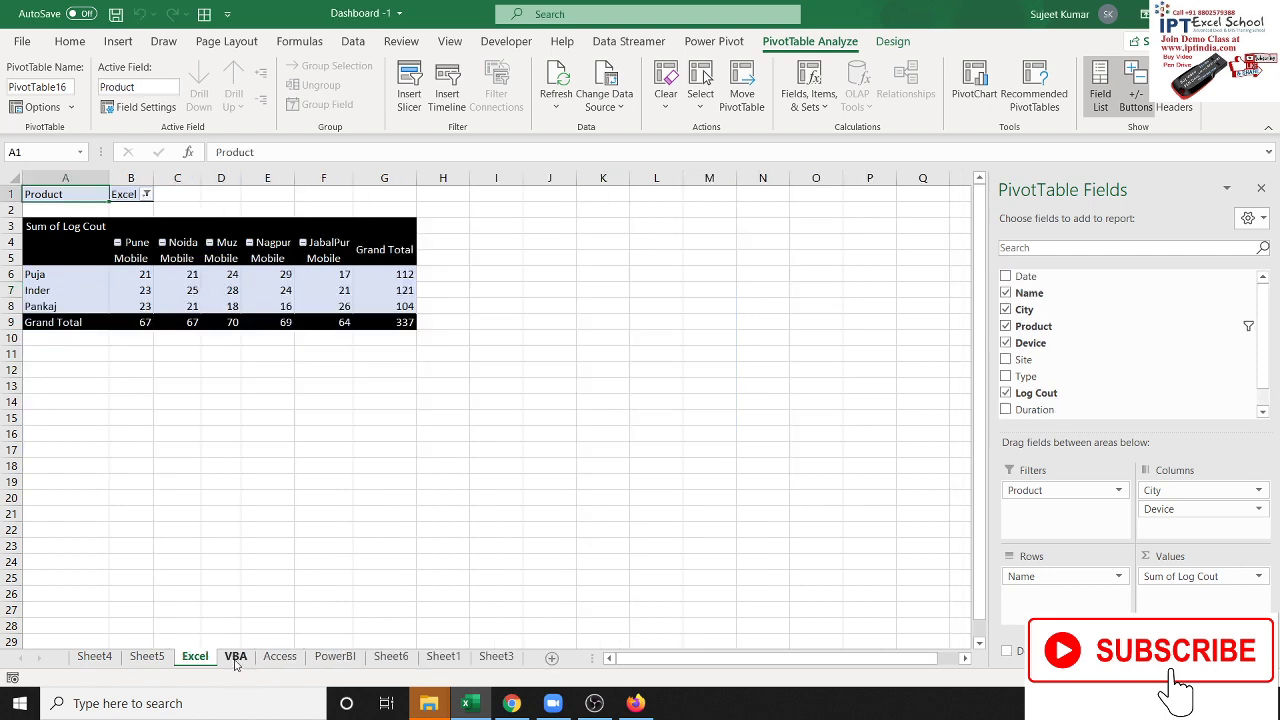
left_click(278, 658)
left_click(240, 658)
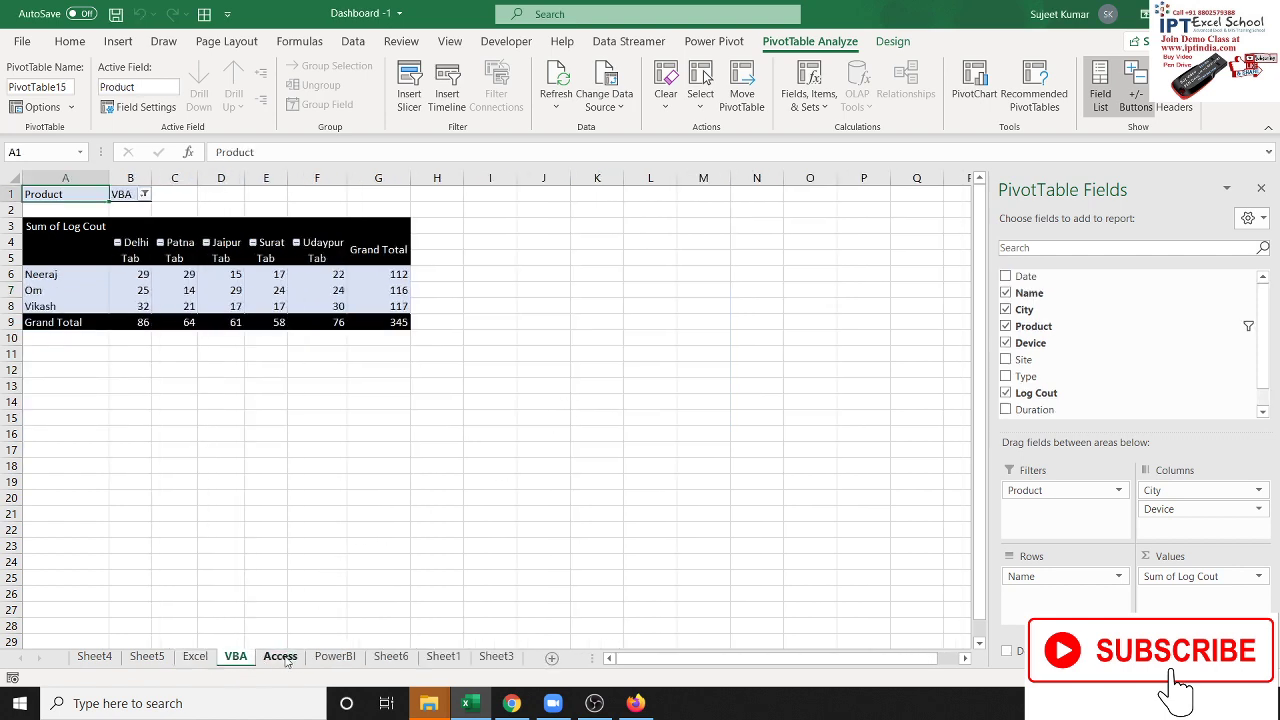
left_click(286, 660)
left_click(318, 658)
left_click(280, 658)
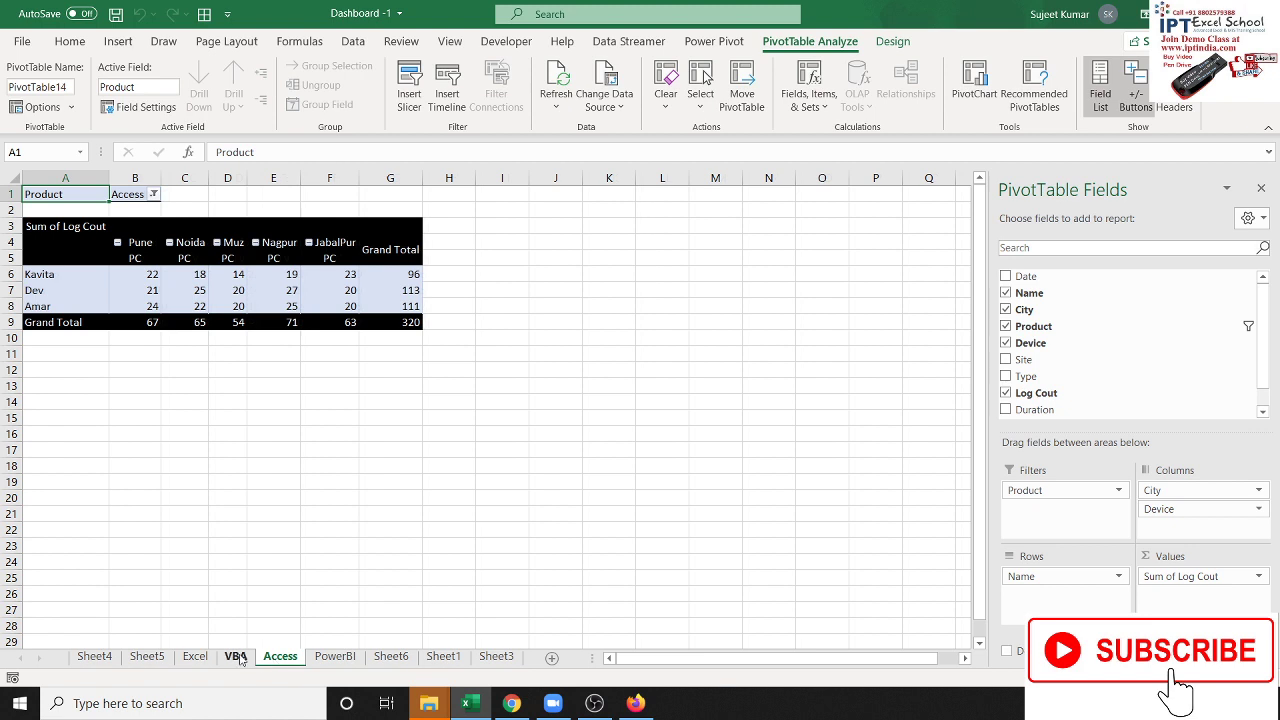
left_click(240, 658)
left_click(196, 658)
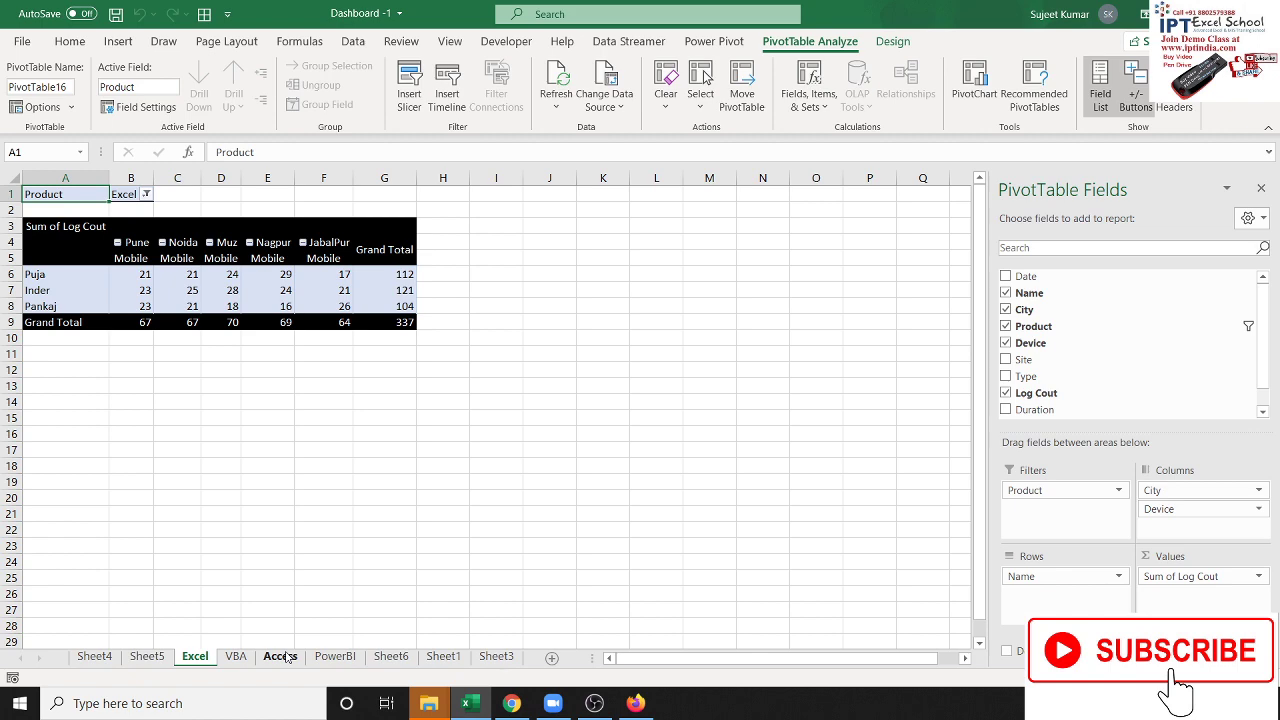
left_click(397, 501)
Show the desktop with Win+D and highlight the wallpaper's contact number banner
key("super+d")
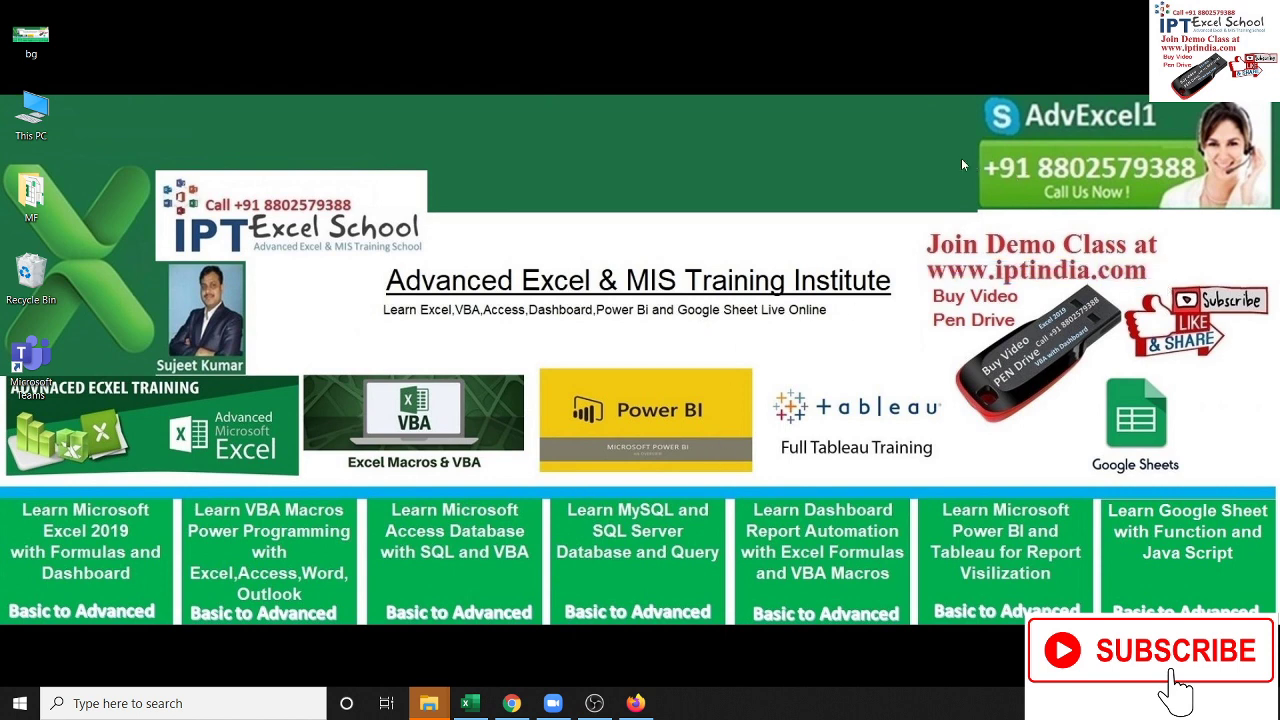
left_click_drag(958, 154, 1206, 190)
left_click_drag(984, 149, 1201, 193)
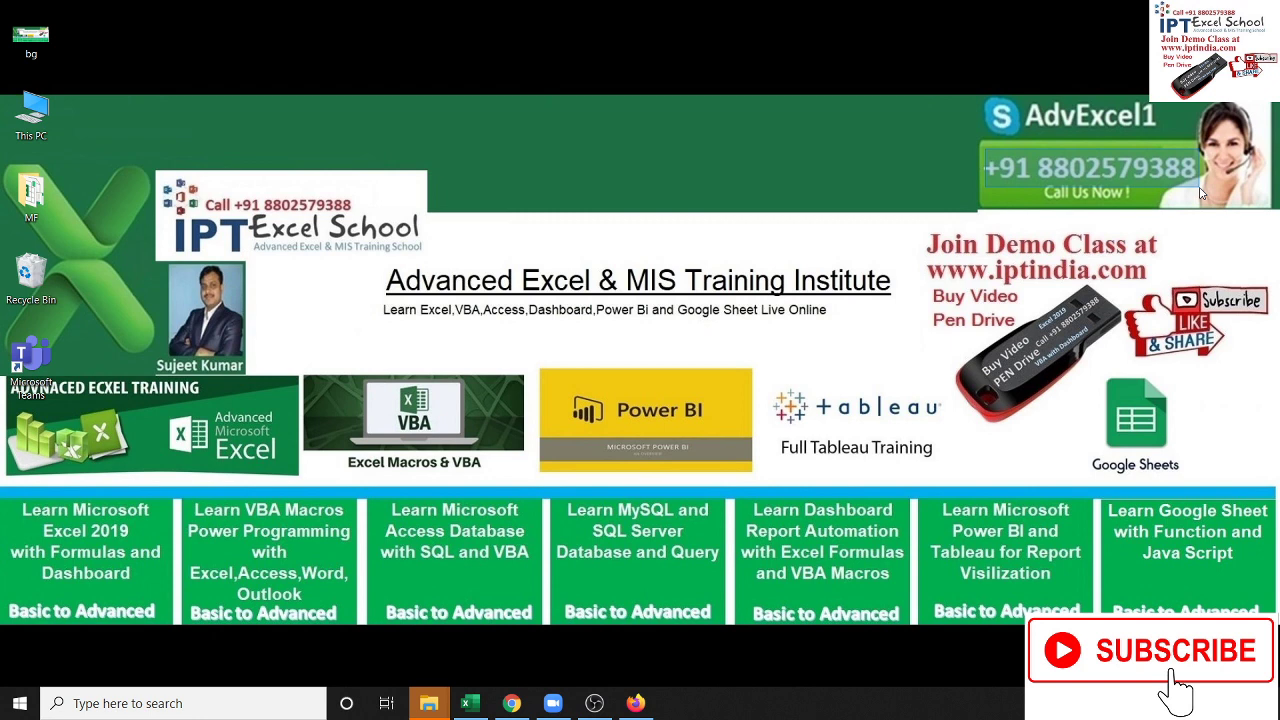
left_click_drag(1201, 193, 1201, 194)
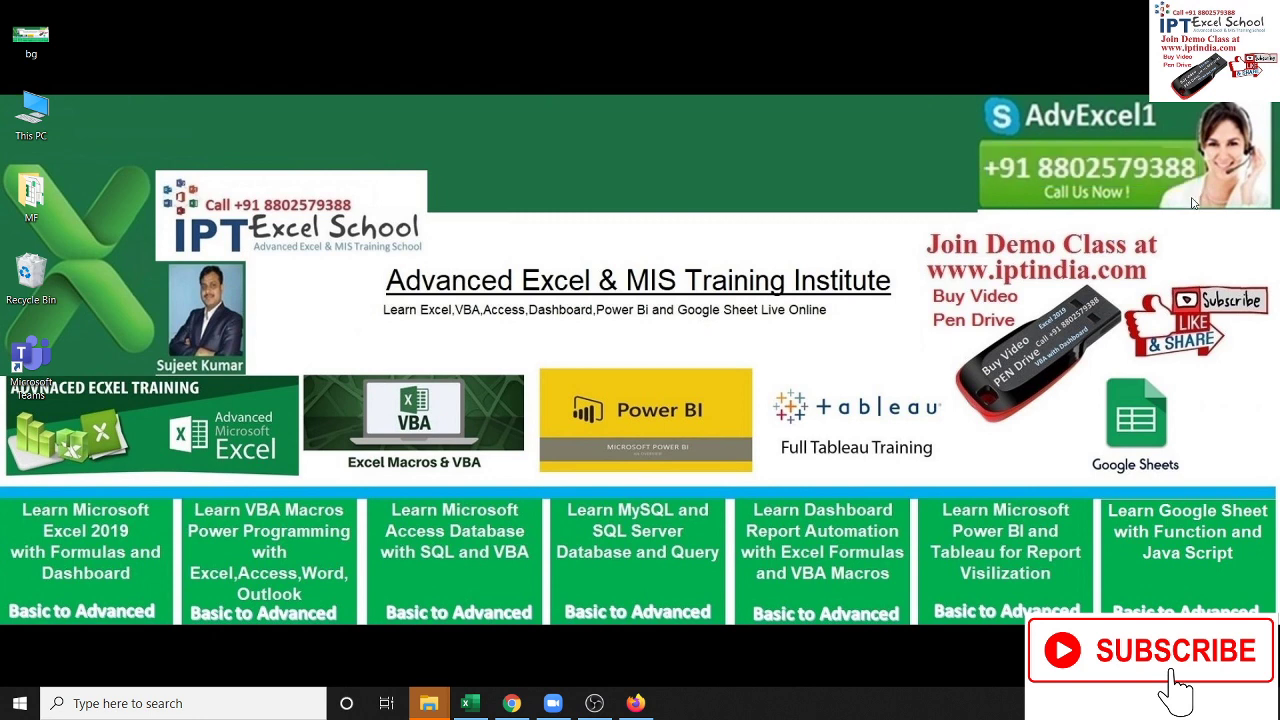